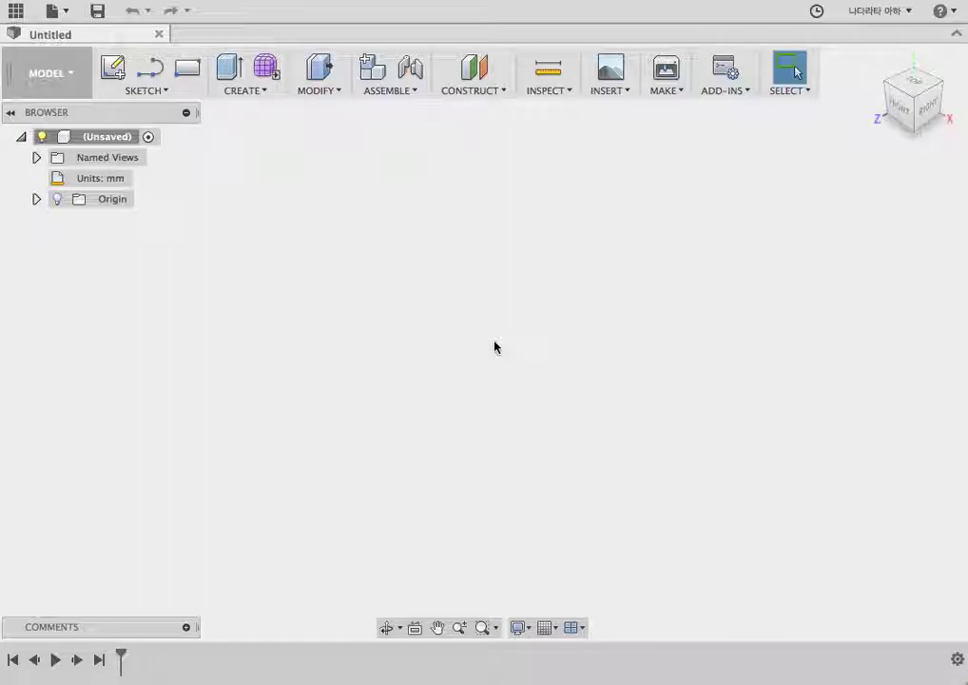
Step: Start a new sketch on the horizontal XZ ground plane
left_click(246, 89)
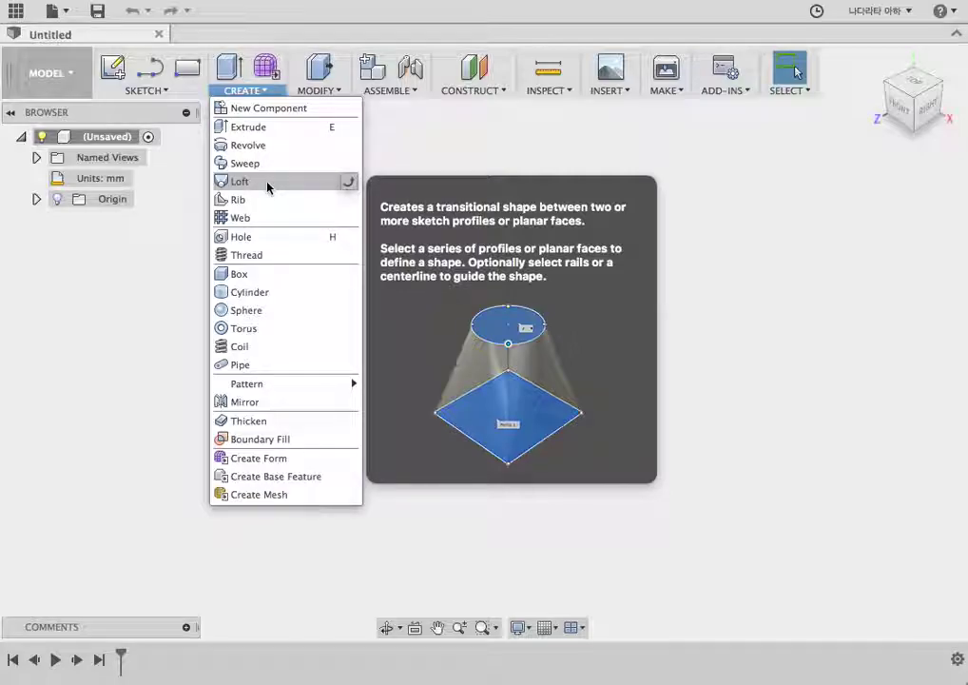
left_click(280, 21)
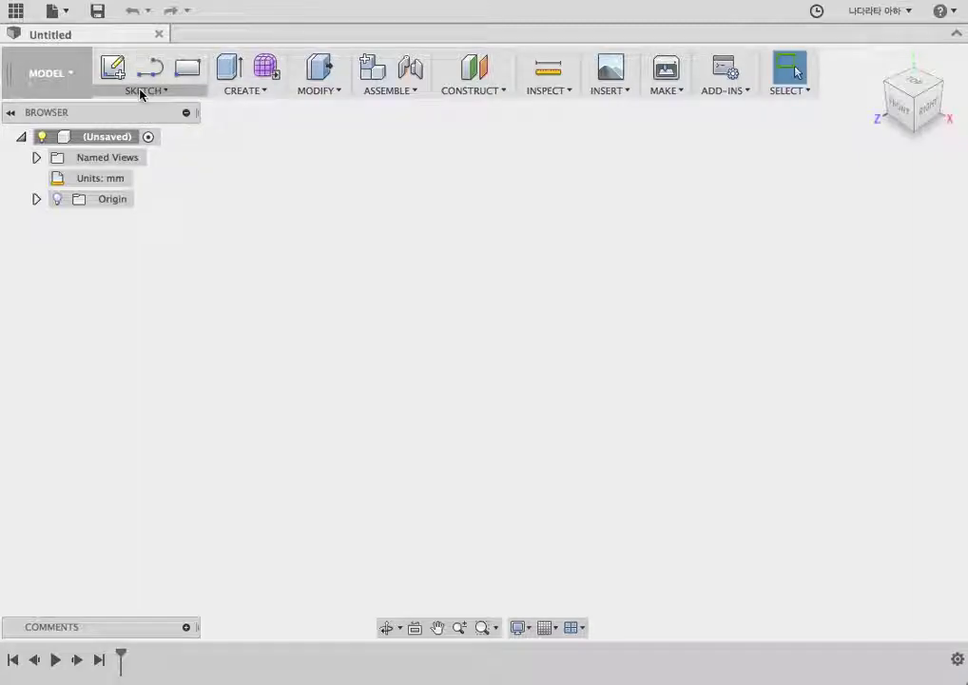
left_click(140, 92)
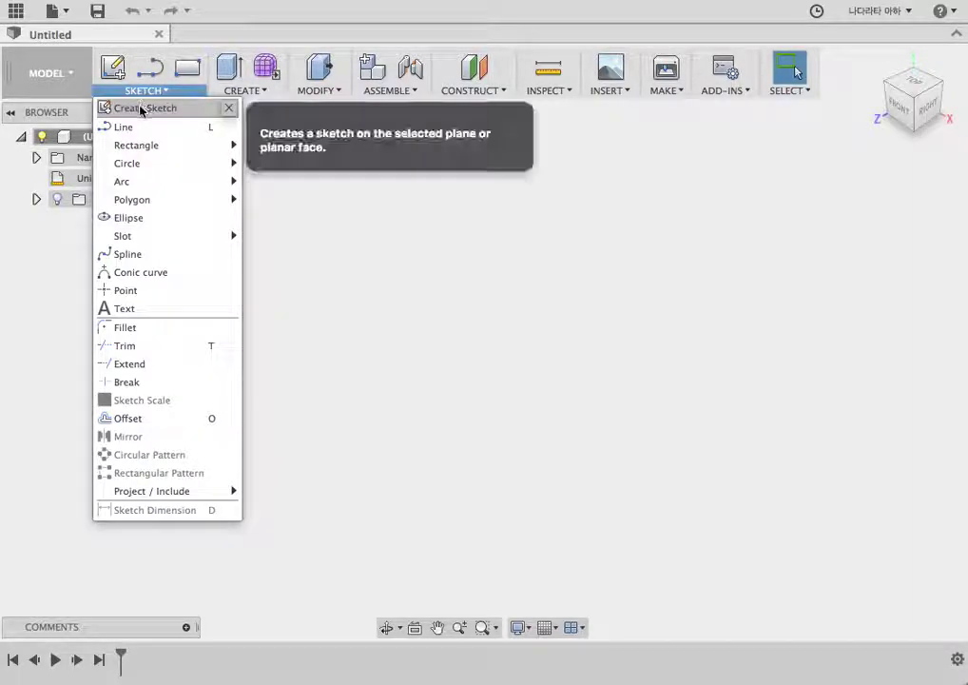
left_click(141, 108)
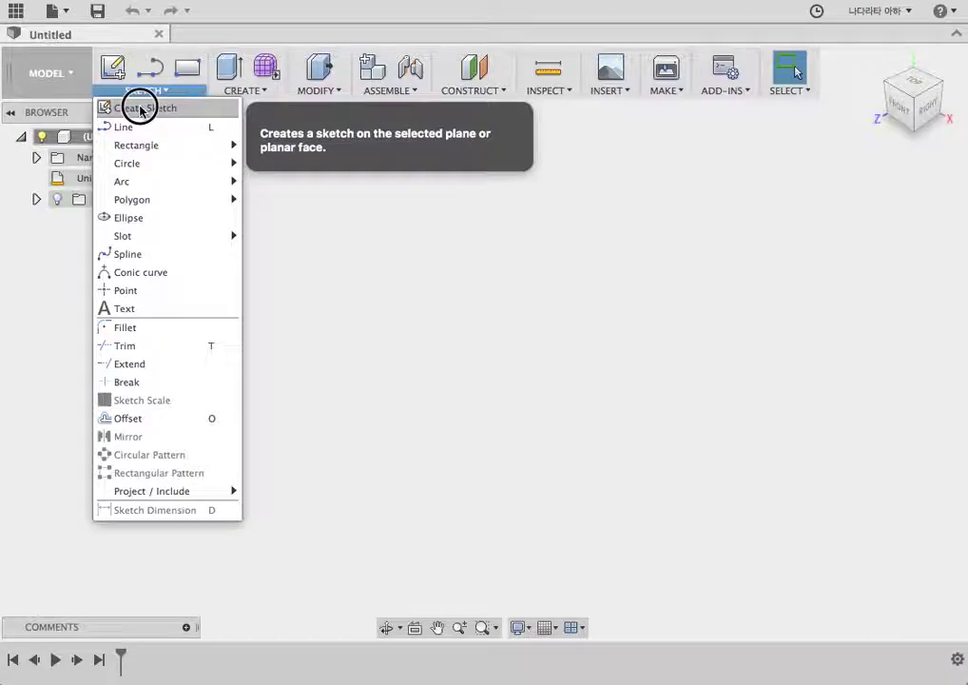
left_click(149, 94)
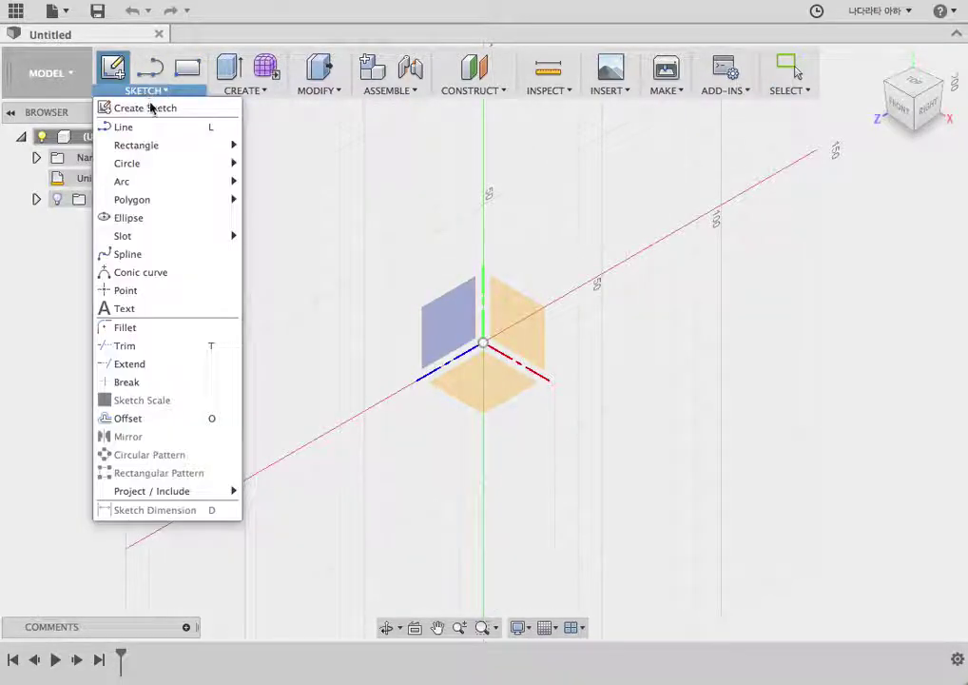
left_click(149, 105)
left_click(466, 380)
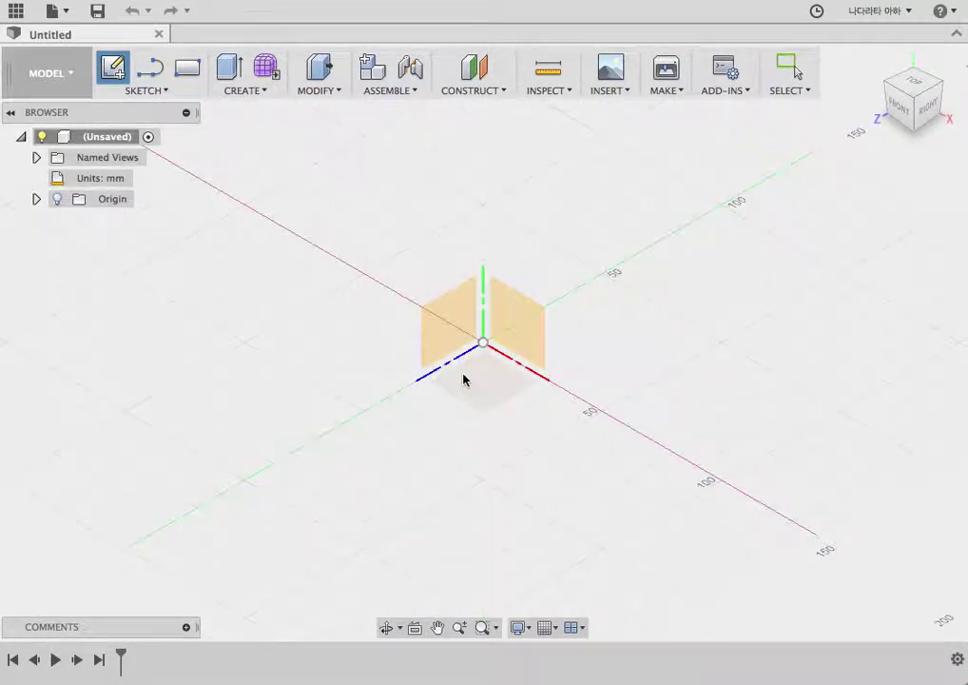
Step: Draw a 50 mm center-diameter circle at the origin and stop the sketch
scroll(325, 497, "down", 2)
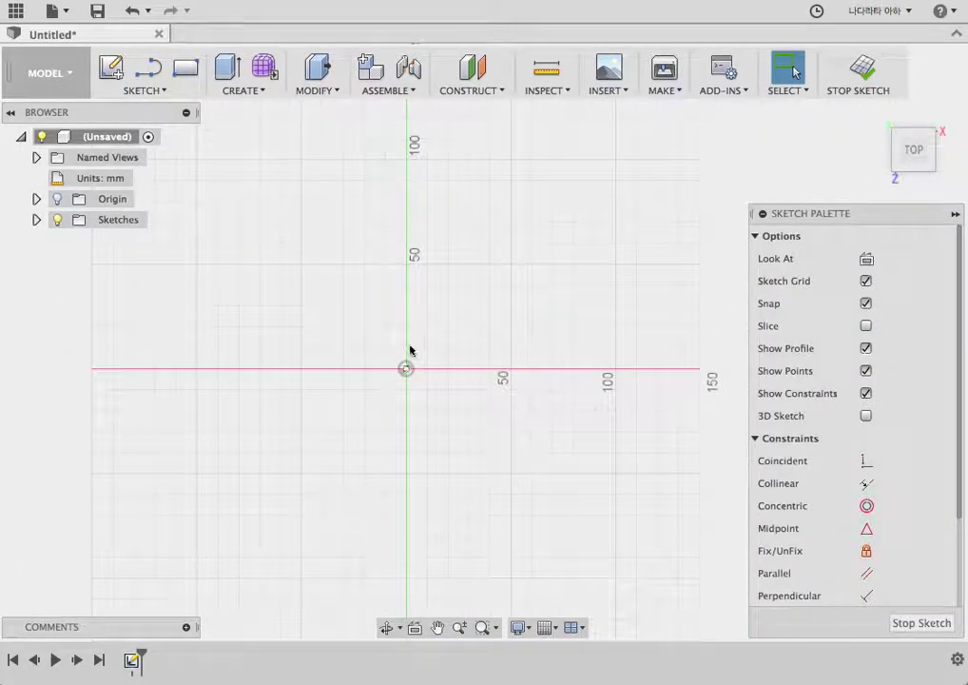
scroll(410, 359, "up", 3)
scroll(411, 371, "up", 1)
left_click(160, 93)
mouse_move(125, 164)
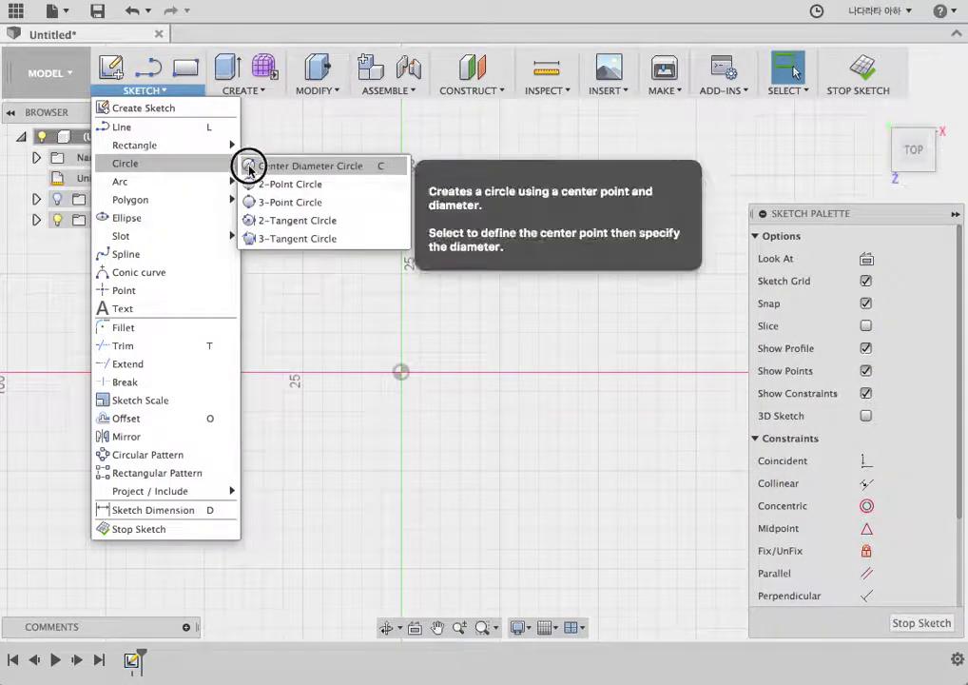
left_click(252, 166)
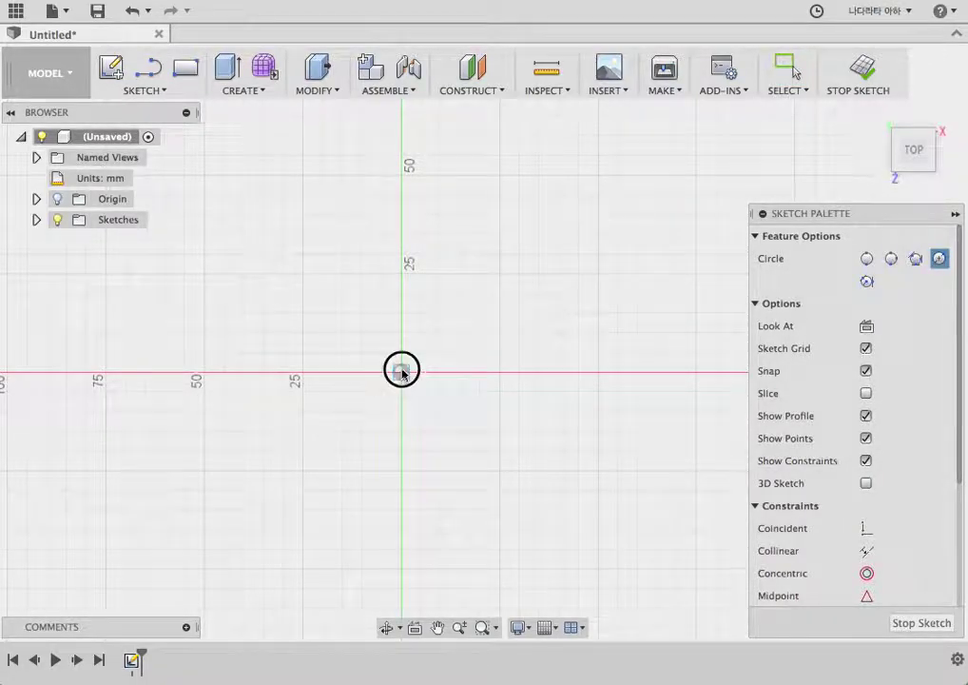
left_click(400, 372)
left_click(498, 378)
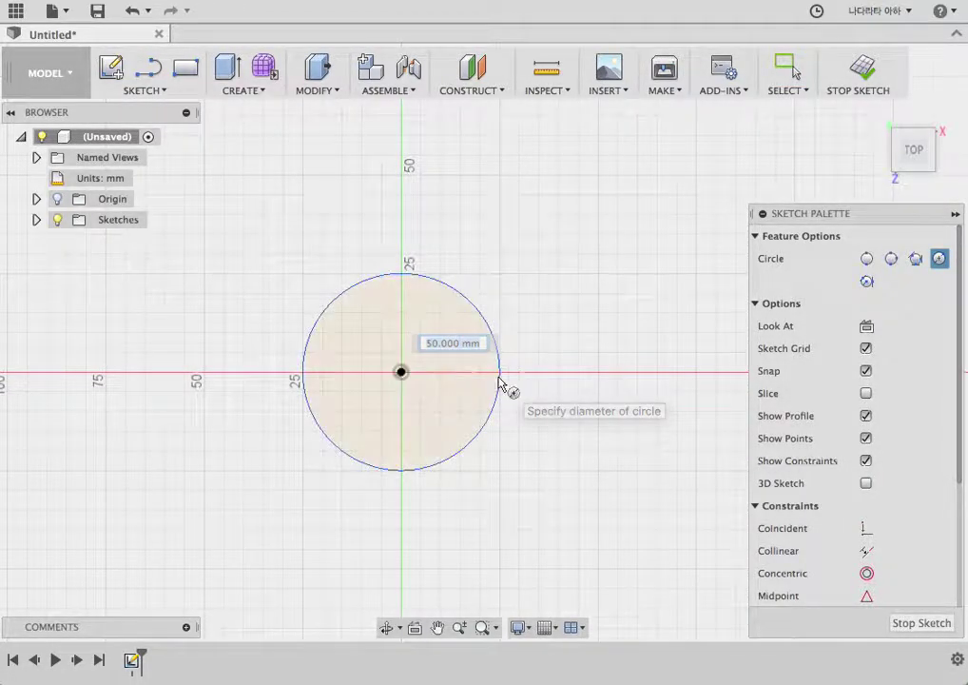
left_click(862, 68)
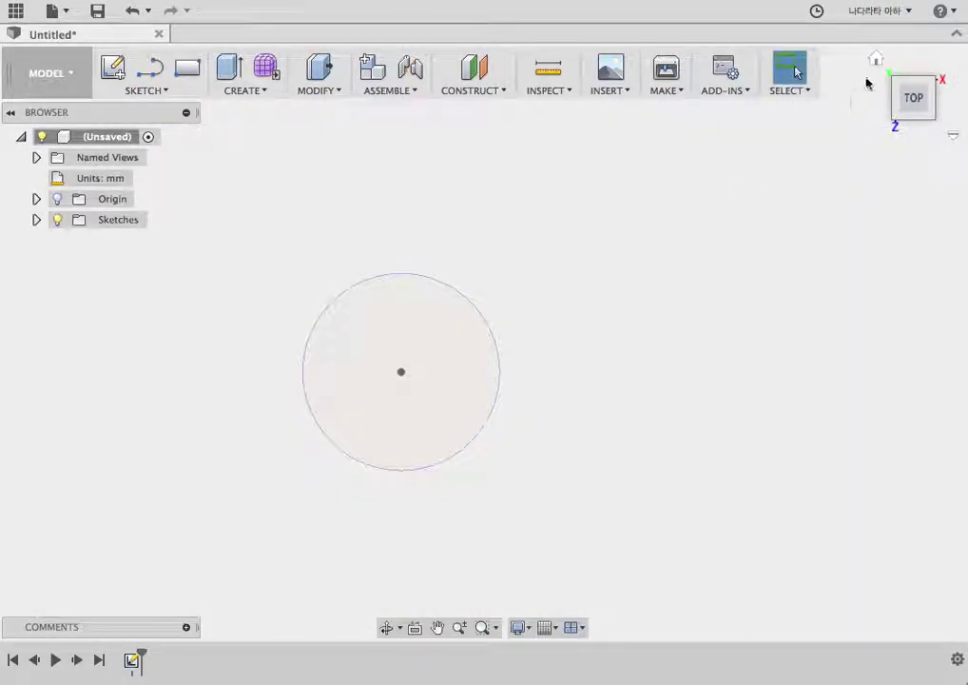
Step: Orbit to a tilted isometric view of the circle and open the CONSTRUCT list
mouse_move(564, 384)
middle_mouse_down("shift")
mouse_move(575, 331)
mouse_move(539, 293)
middle_mouse_up("shift")
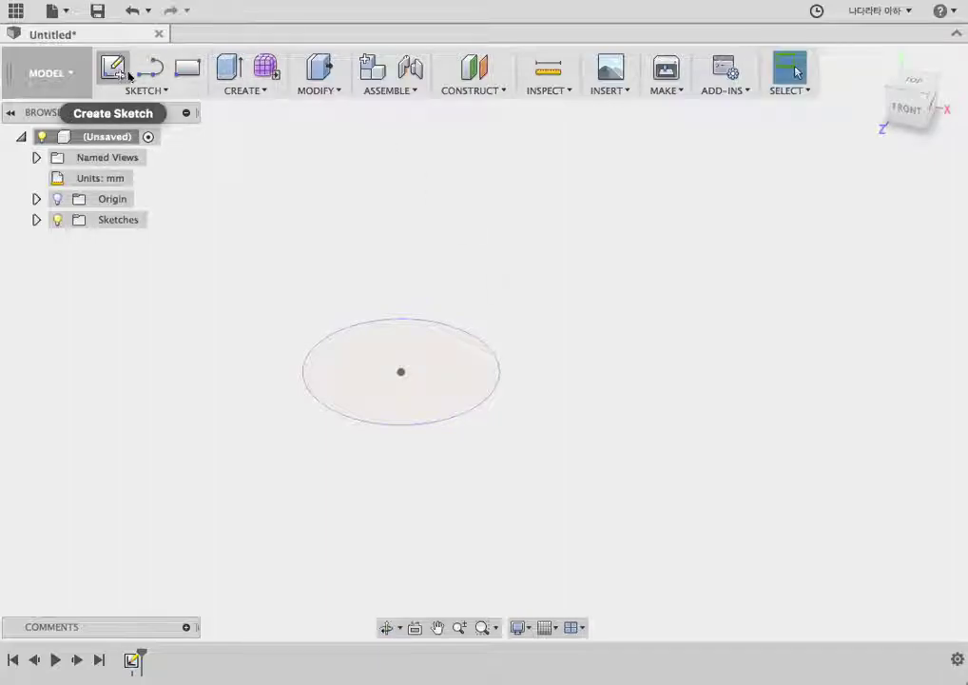
left_click(462, 94)
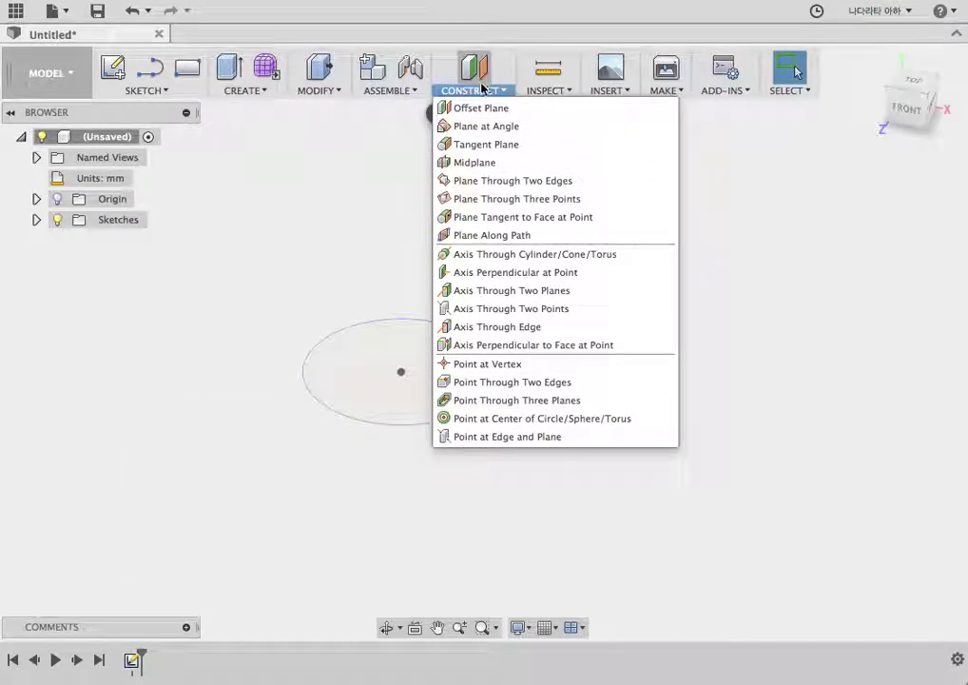
mouse_move(481, 108)
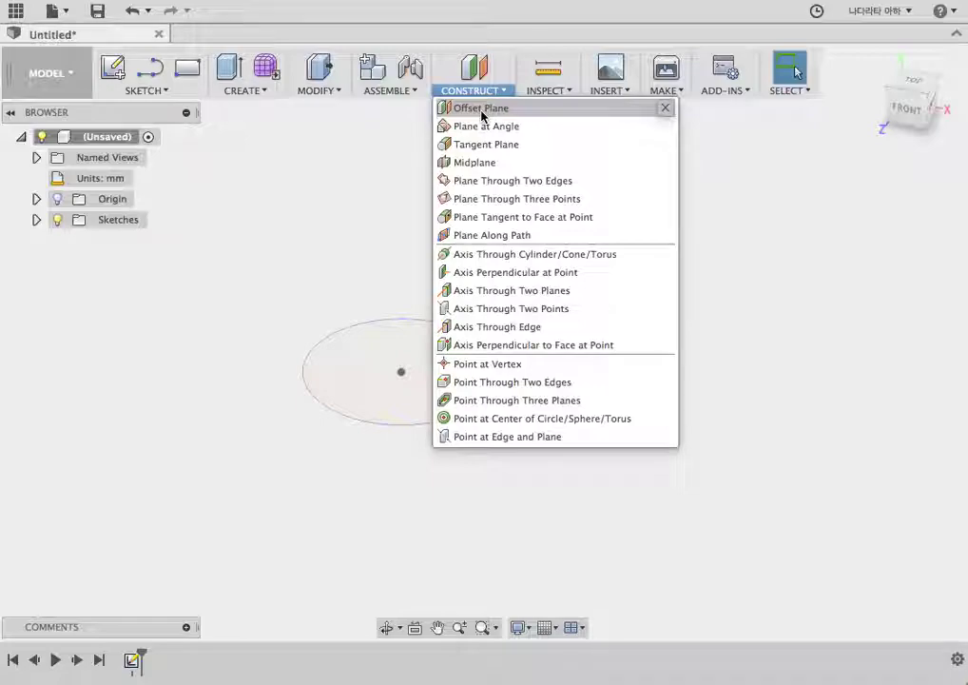
Step: Offset a construction plane 70 mm above the circle's sketch plane, then view it from the side
left_click(483, 111)
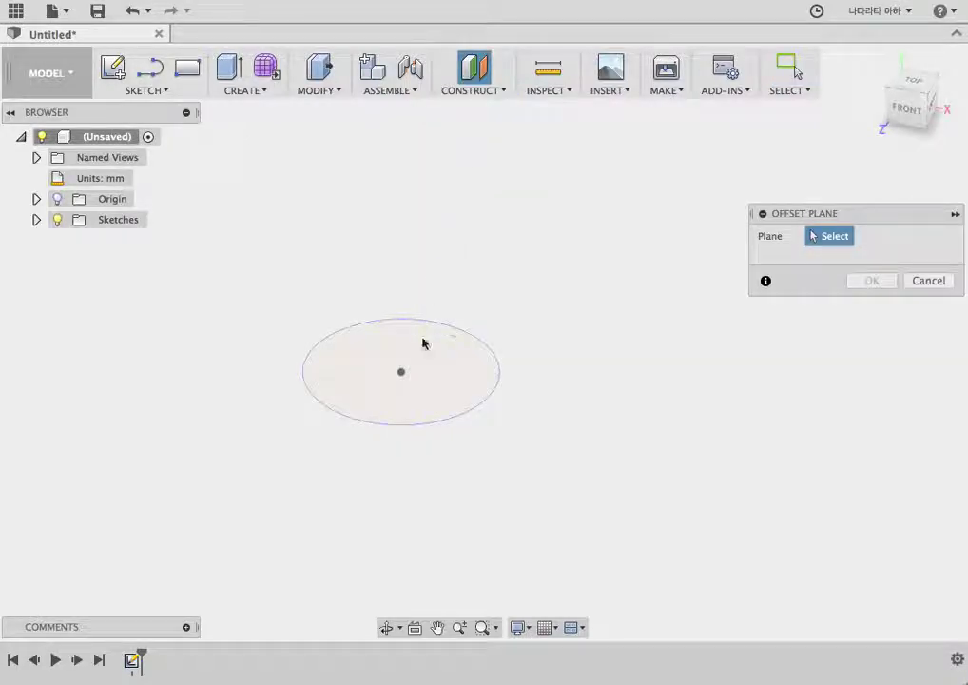
left_click(443, 382)
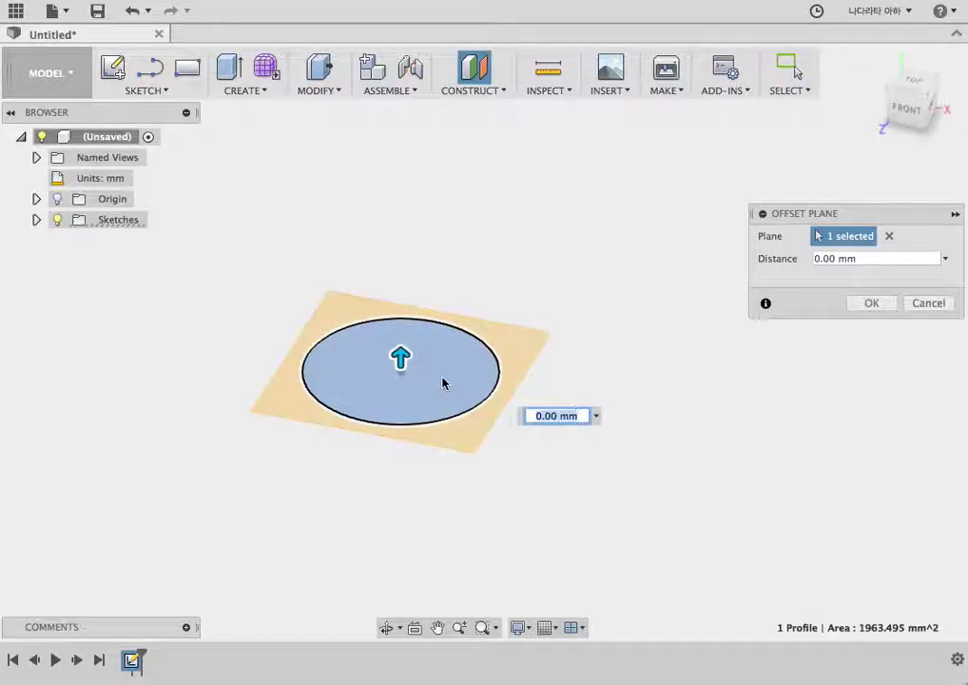
left_click_drag(400, 357, 400, 125)
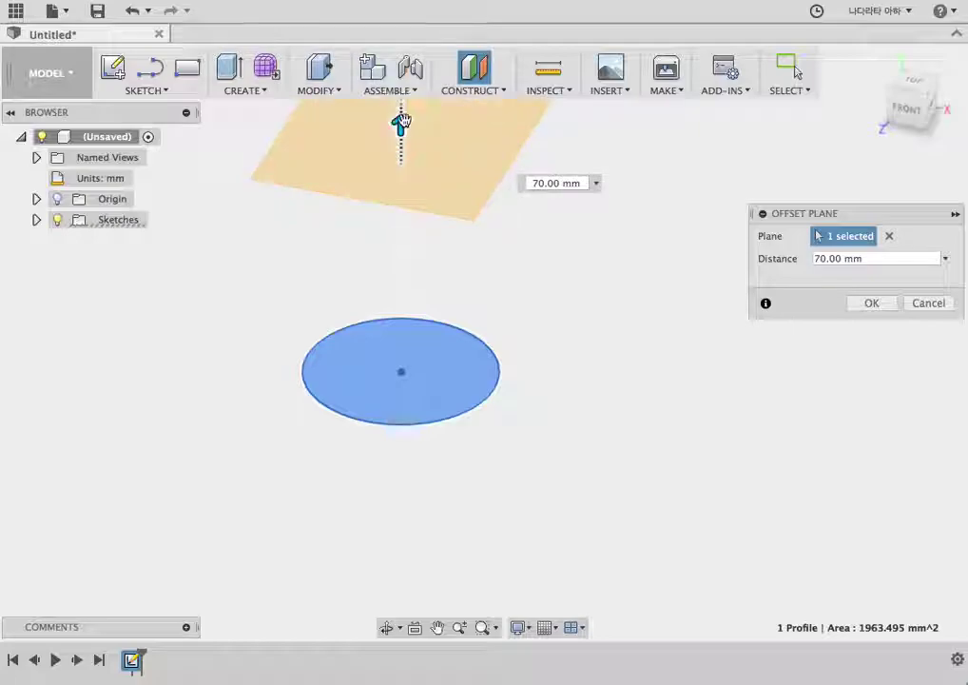
scroll(218, 522, "down", 2)
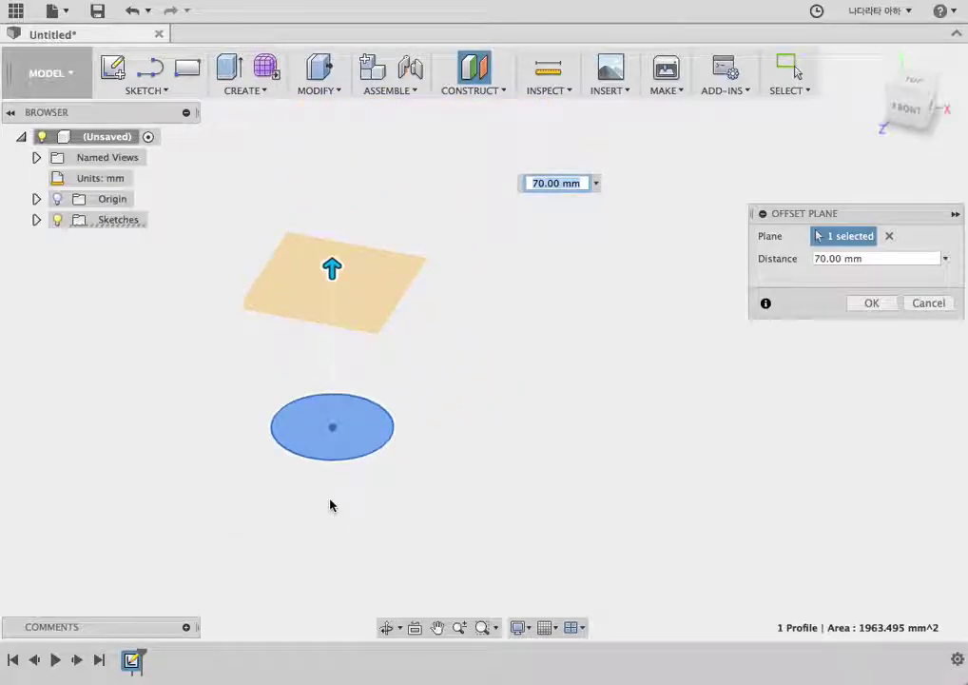
left_click(857, 304)
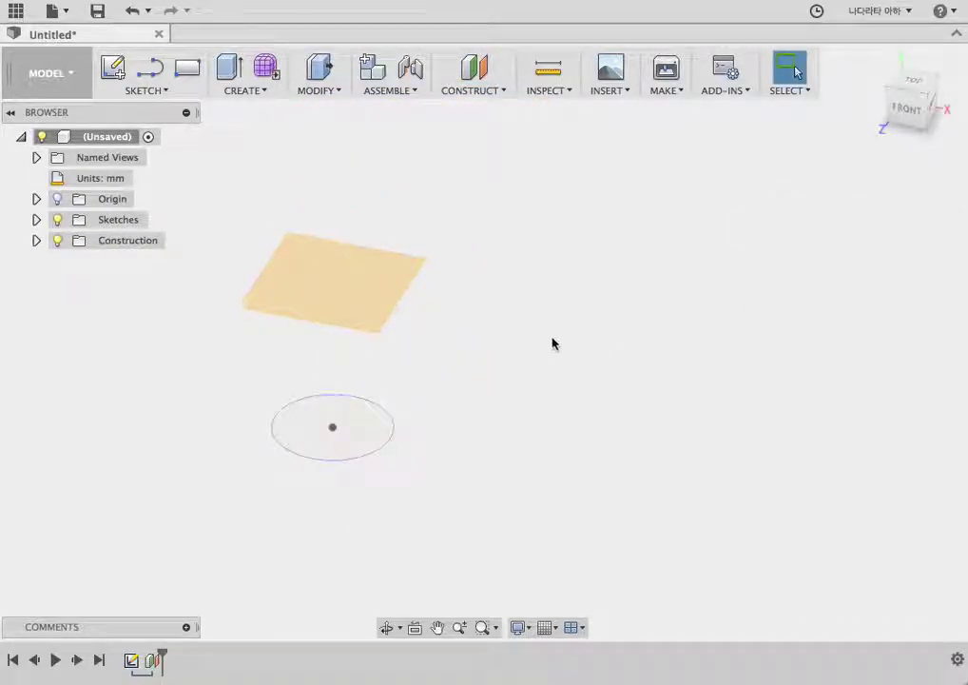
mouse_move(590, 328)
middle_mouse_down("shift")
mouse_move(625, 426)
mouse_move(545, 421)
mouse_move(564, 363)
mouse_move(523, 415)
mouse_move(493, 382)
middle_mouse_up("shift")
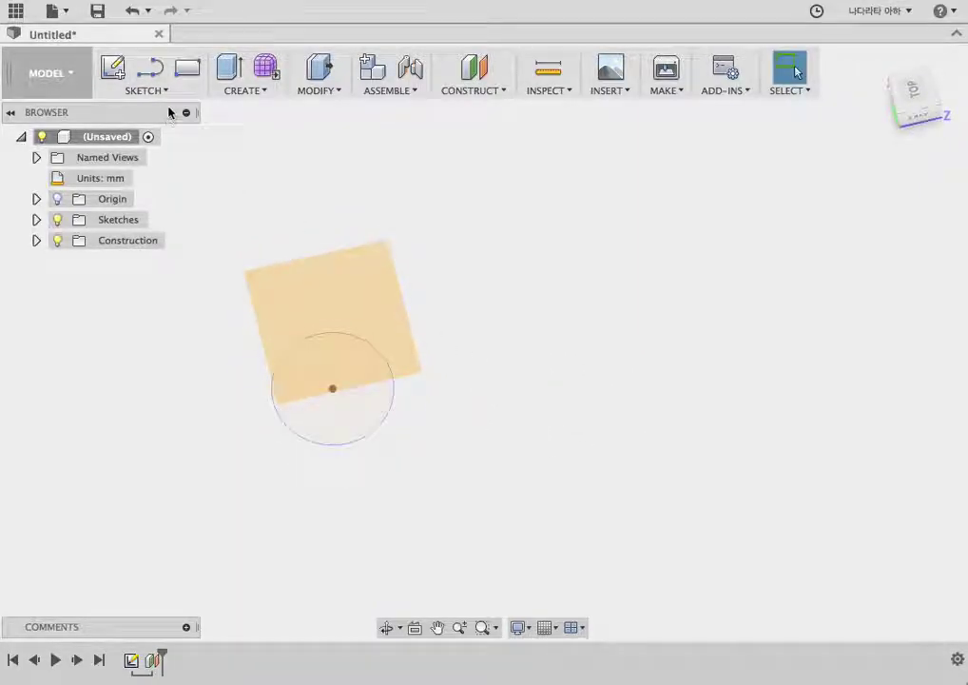
Step: Start a new sketch on the 70 mm offset plane
left_click(144, 90)
left_click(114, 103)
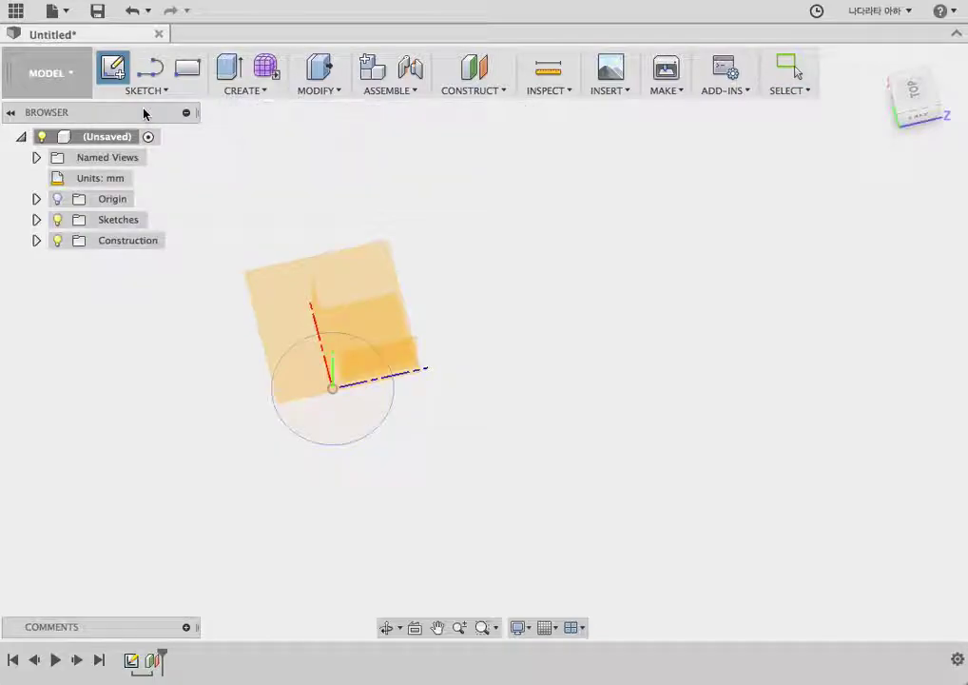
mouse_move(678, 348)
middle_mouse_down("shift")
mouse_move(562, 346)
mouse_move(451, 288)
mouse_move(412, 280)
mouse_move(435, 307)
mouse_move(350, 447)
mouse_move(290, 449)
mouse_move(331, 388)
middle_mouse_up("shift")
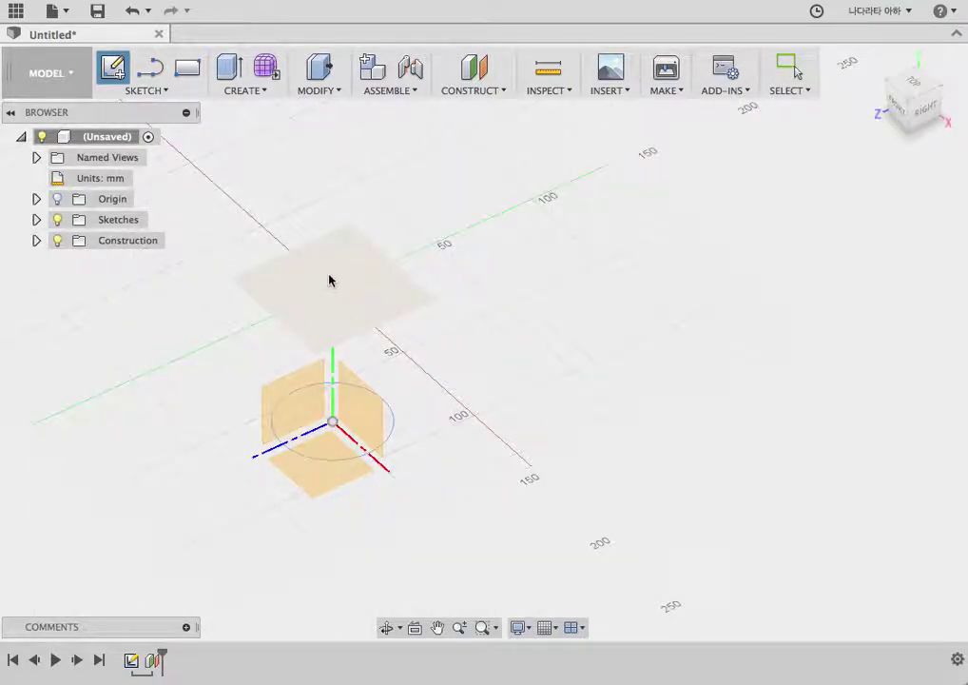
left_click(359, 275)
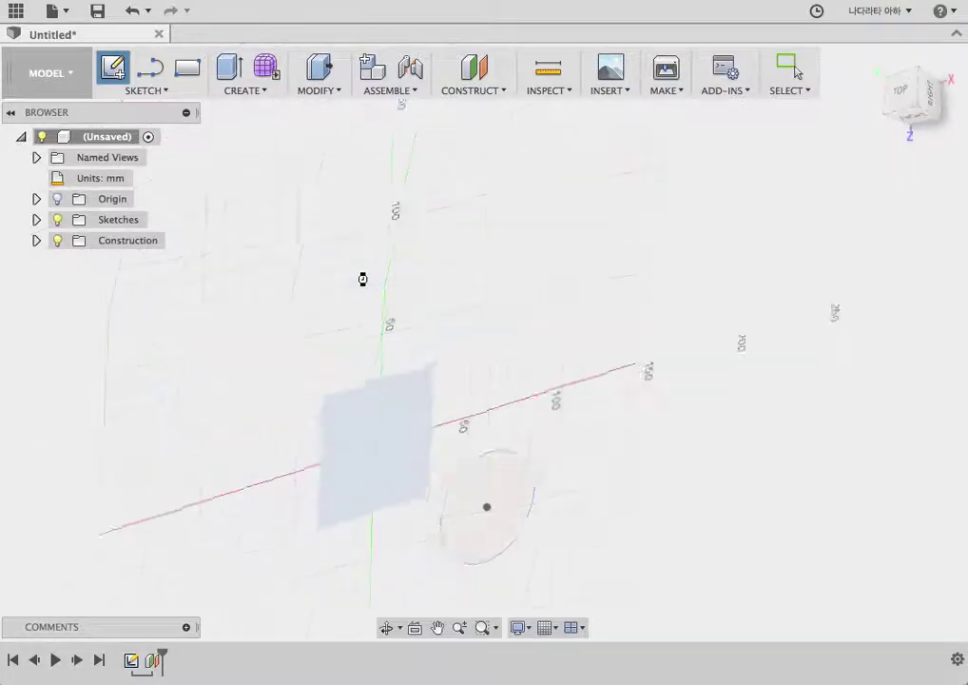
scroll(219, 371, "down", 3)
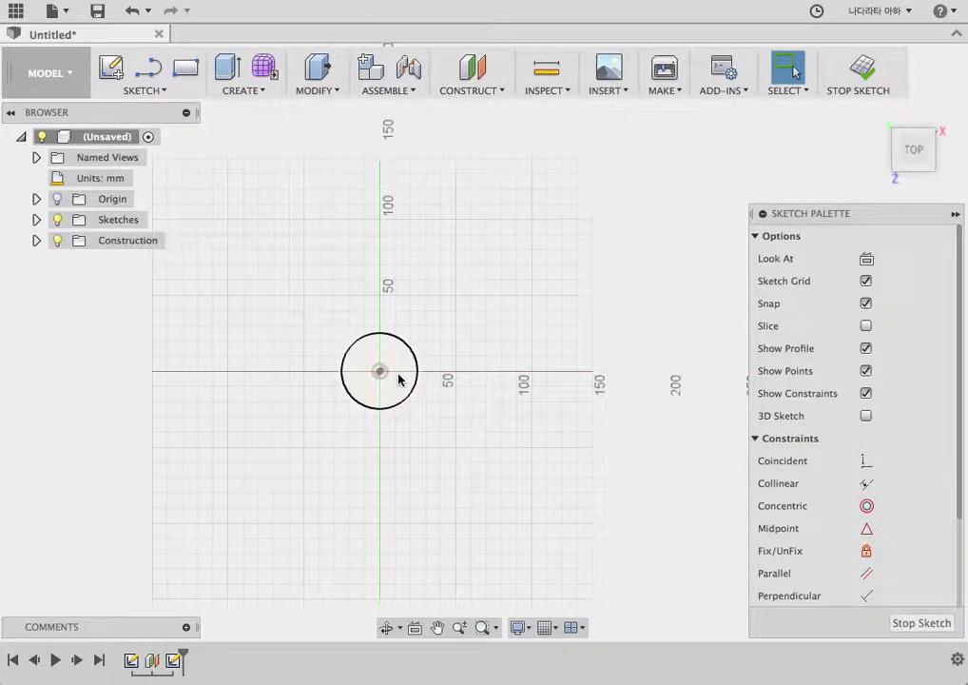
scroll(399, 377, "up", 5)
Step: Draw a 40 × 10 mm center rectangle at the origin and stop the sketch
left_click(158, 90)
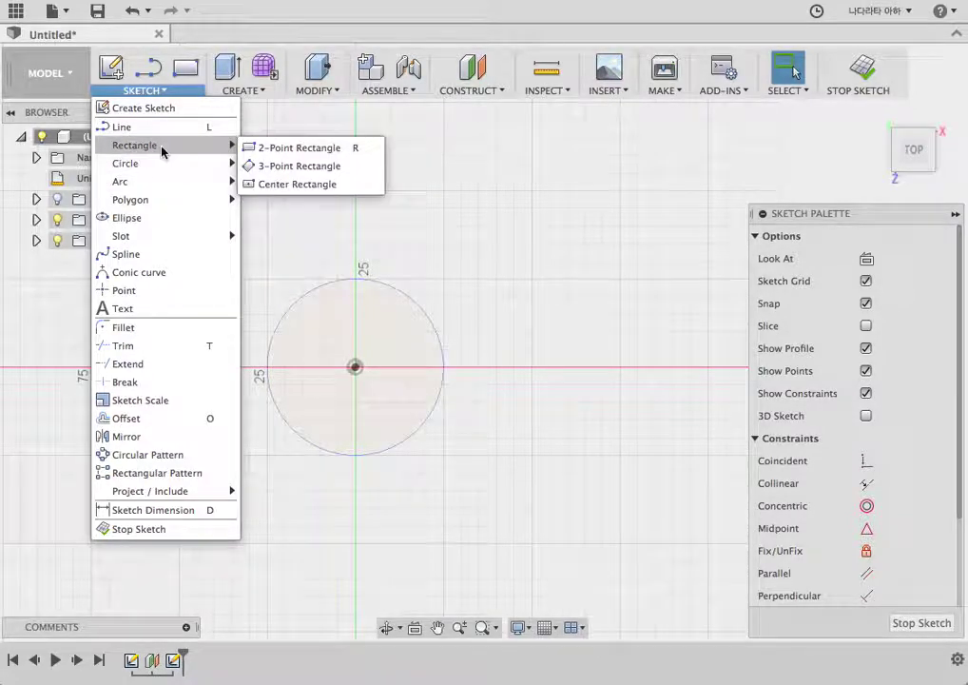
mouse_move(143, 145)
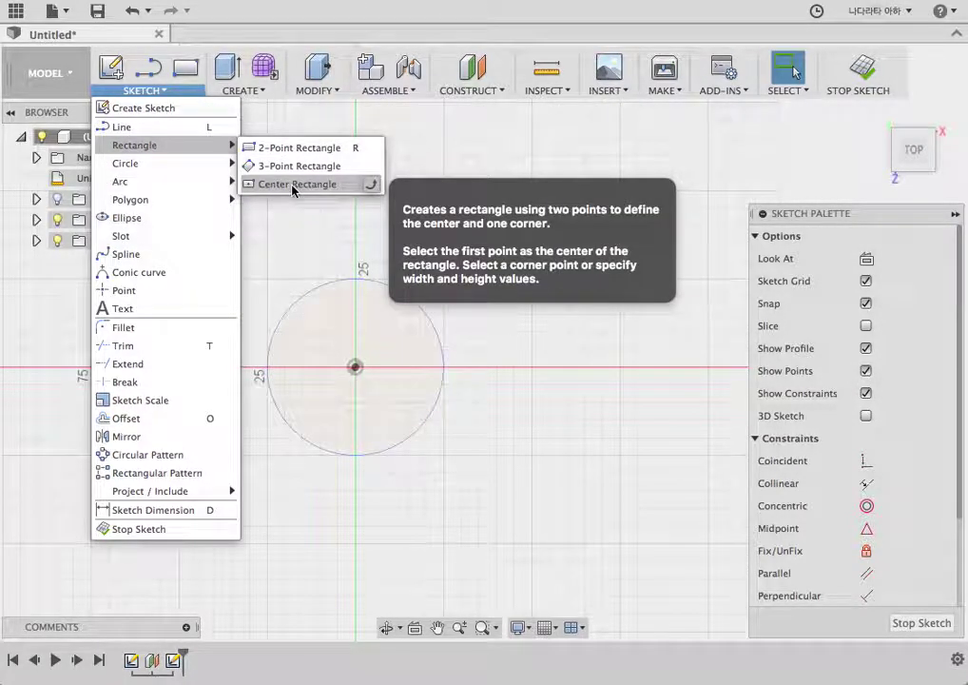
left_click(293, 189)
left_click(356, 367)
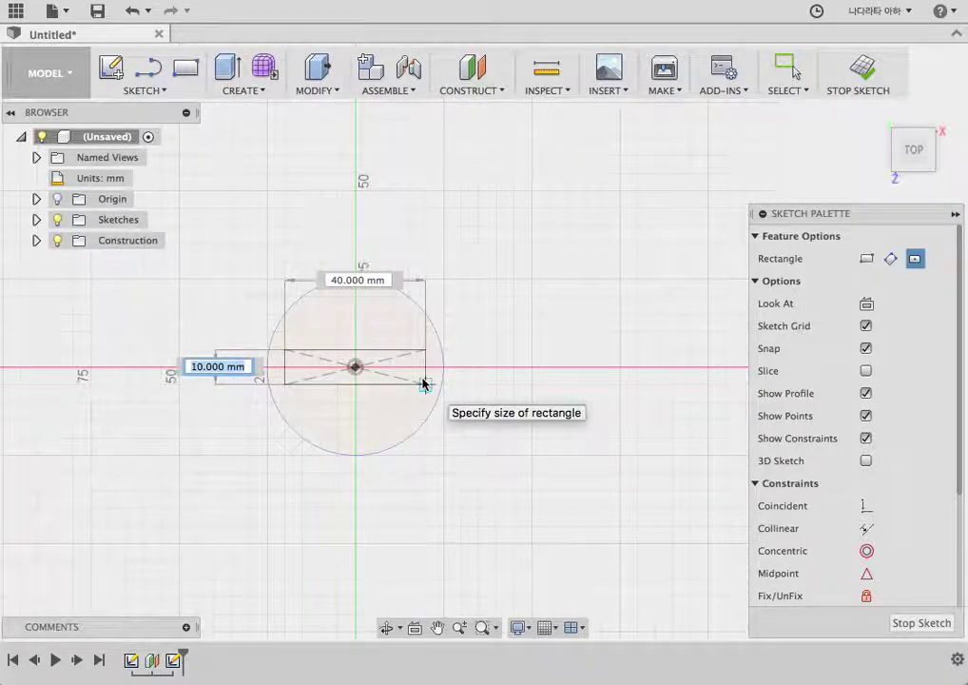
left_click(424, 383)
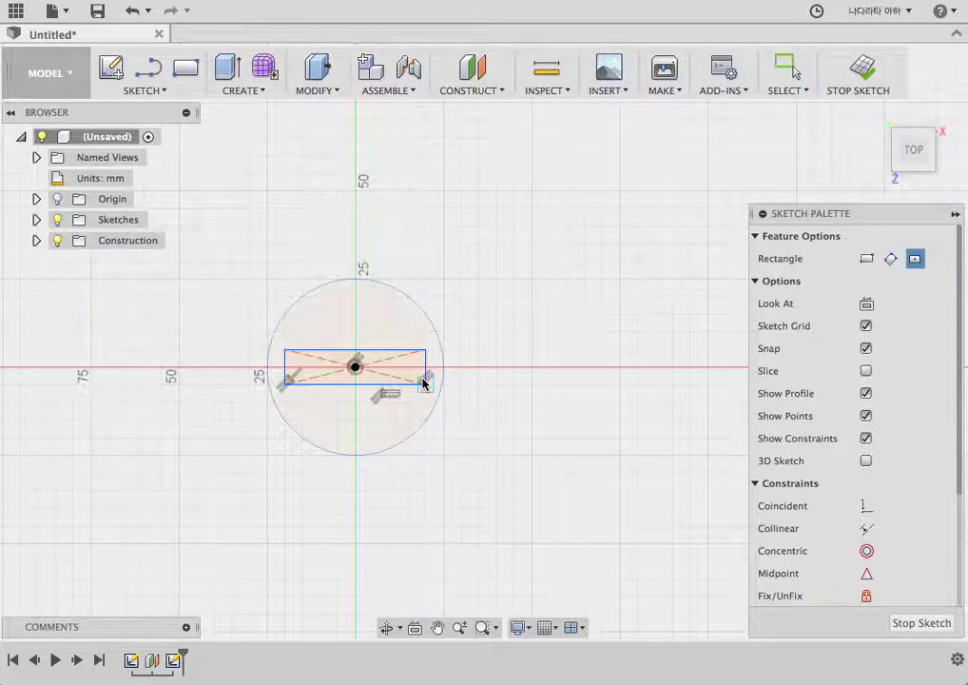
left_click(861, 66)
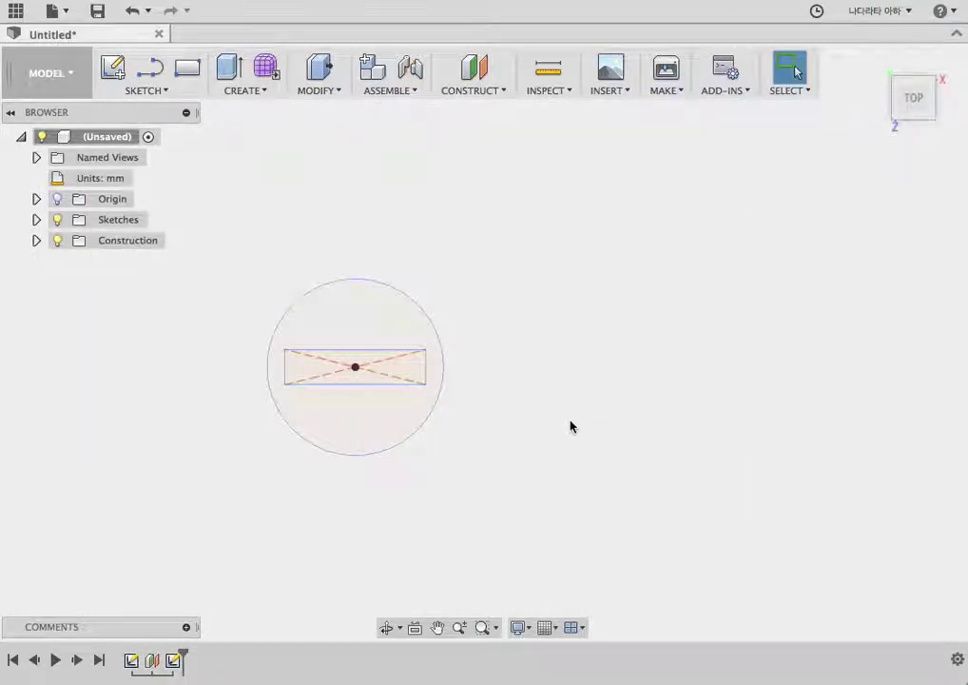
Step: Start a new sketch on the vertical front plane, viewing both profiles head-on
mouse_move(554, 425)
middle_mouse_down("shift")
mouse_move(562, 287)
mouse_move(540, 437)
mouse_move(598, 268)
mouse_move(562, 402)
mouse_move(572, 449)
mouse_move(605, 296)
mouse_move(597, 292)
middle_mouse_up("shift")
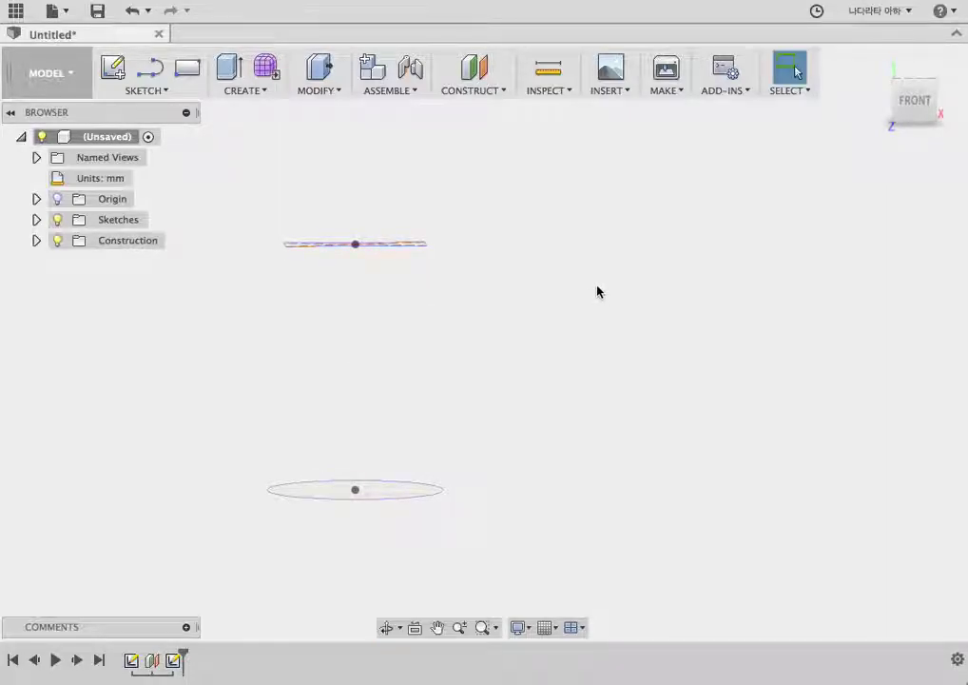
left_click(141, 90)
left_click(136, 109)
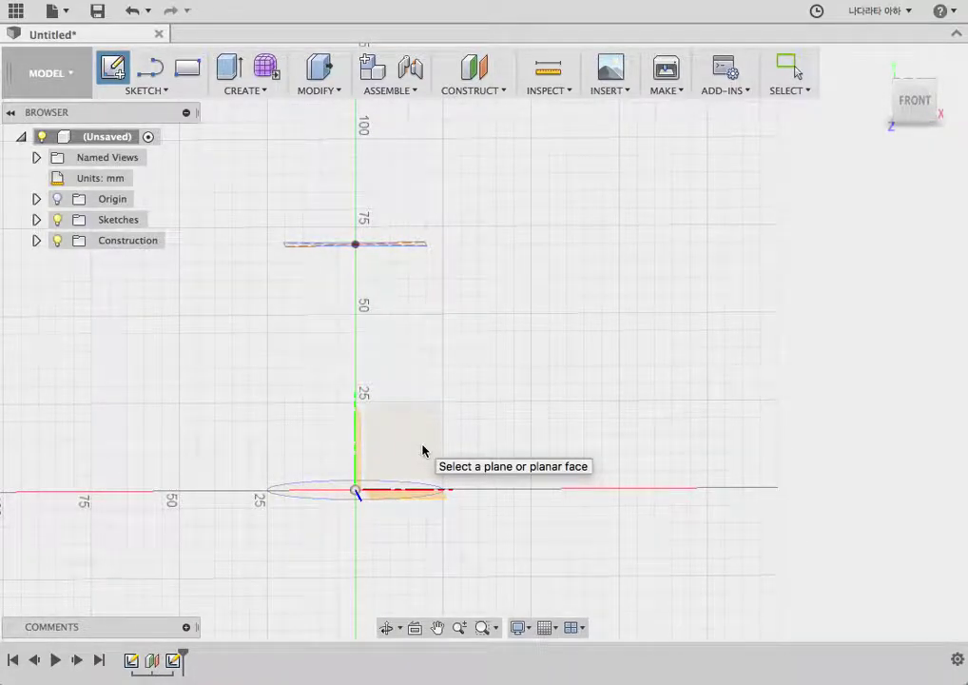
left_click(423, 449)
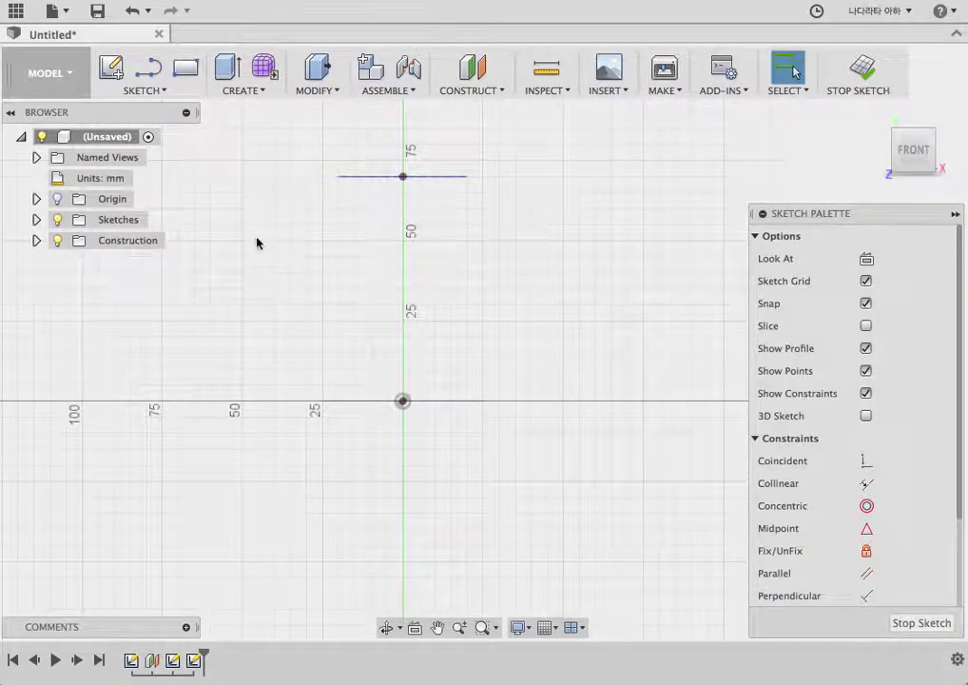
Step: Draw a spline from the rectangle's midpoint, bowing left, down to the origin, and finish the sketch
left_click(158, 99)
mouse_move(130, 198)
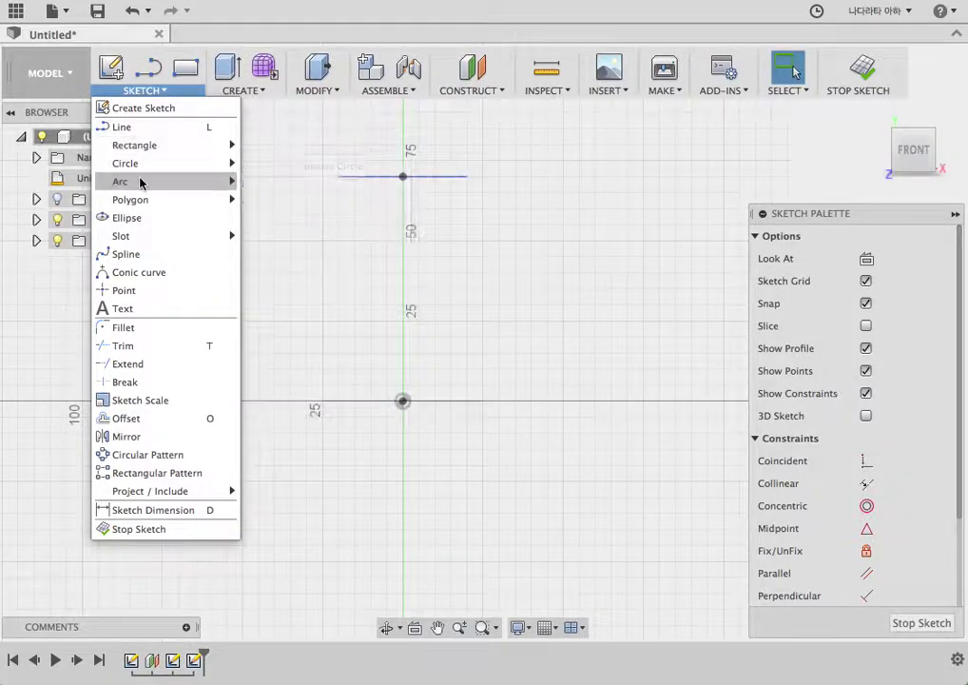
left_click(133, 255)
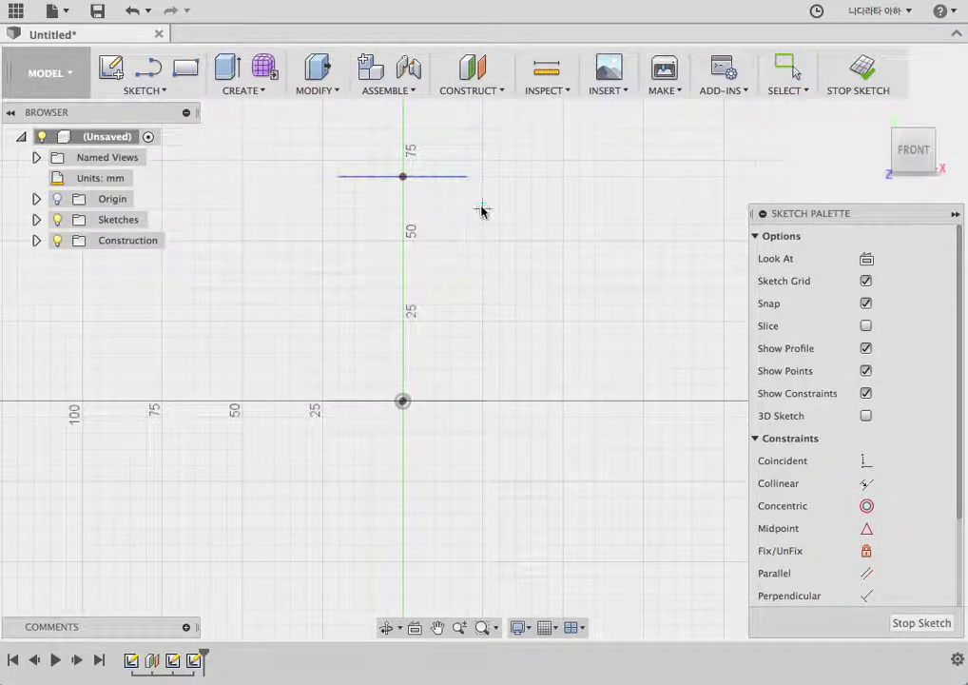
left_click(403, 177)
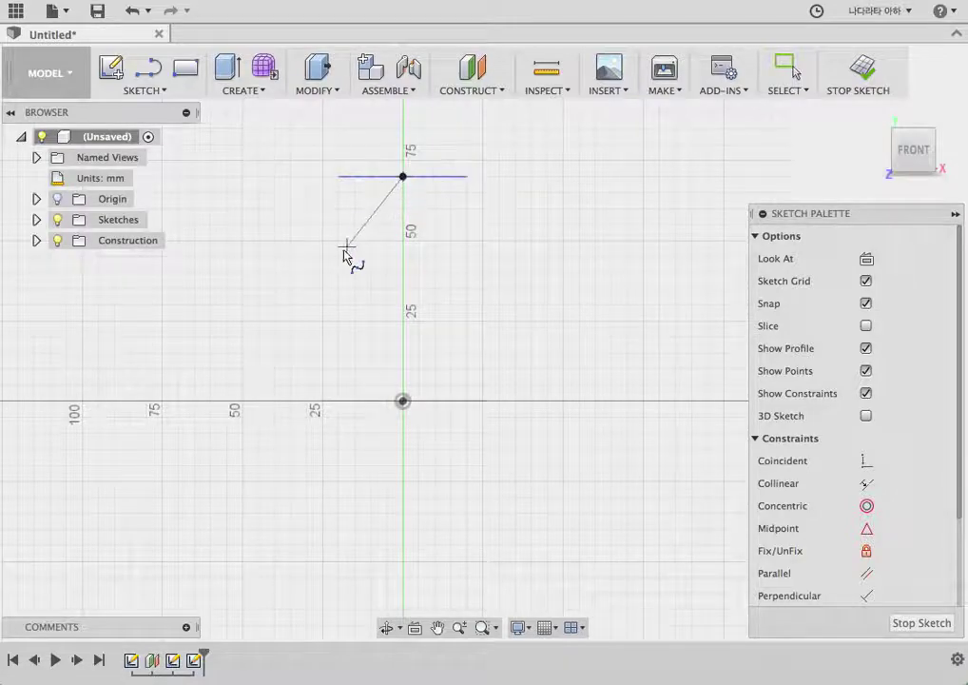
left_click(323, 273)
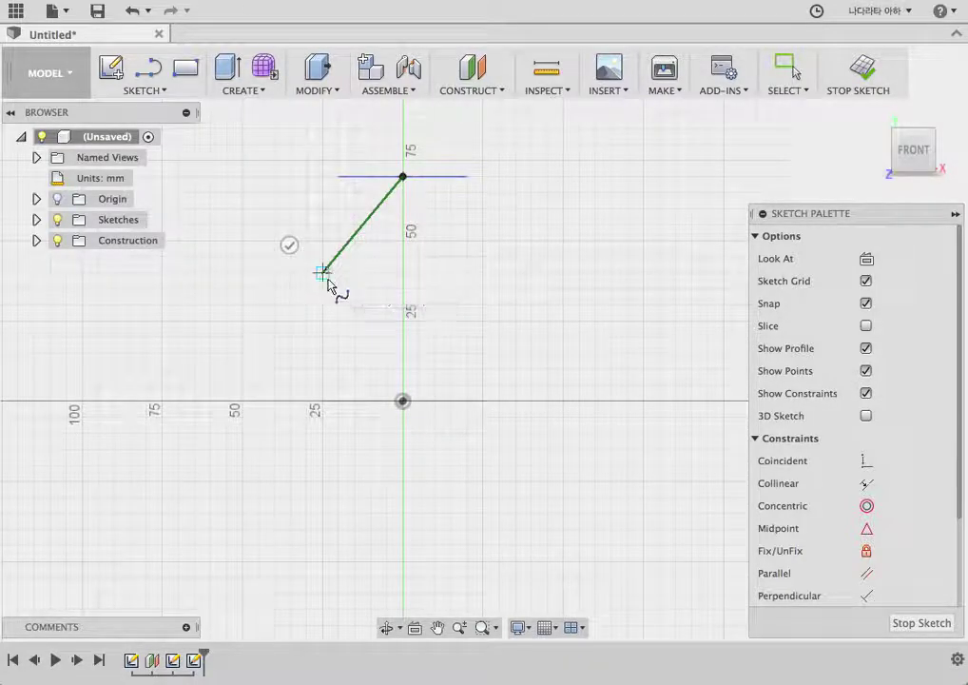
left_click(403, 401)
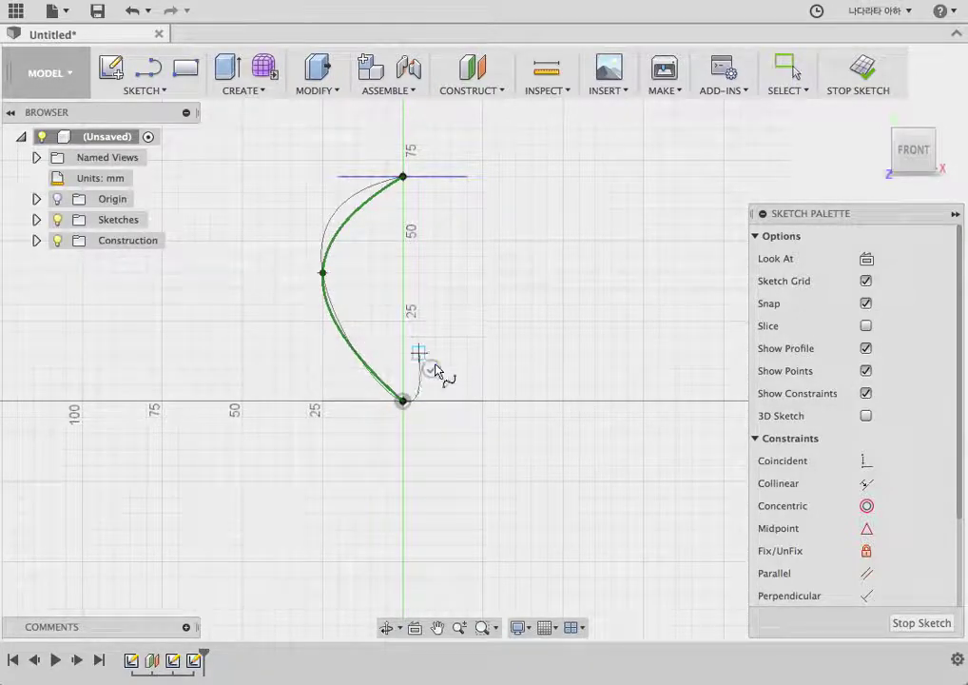
left_click(431, 368)
key("Escape")
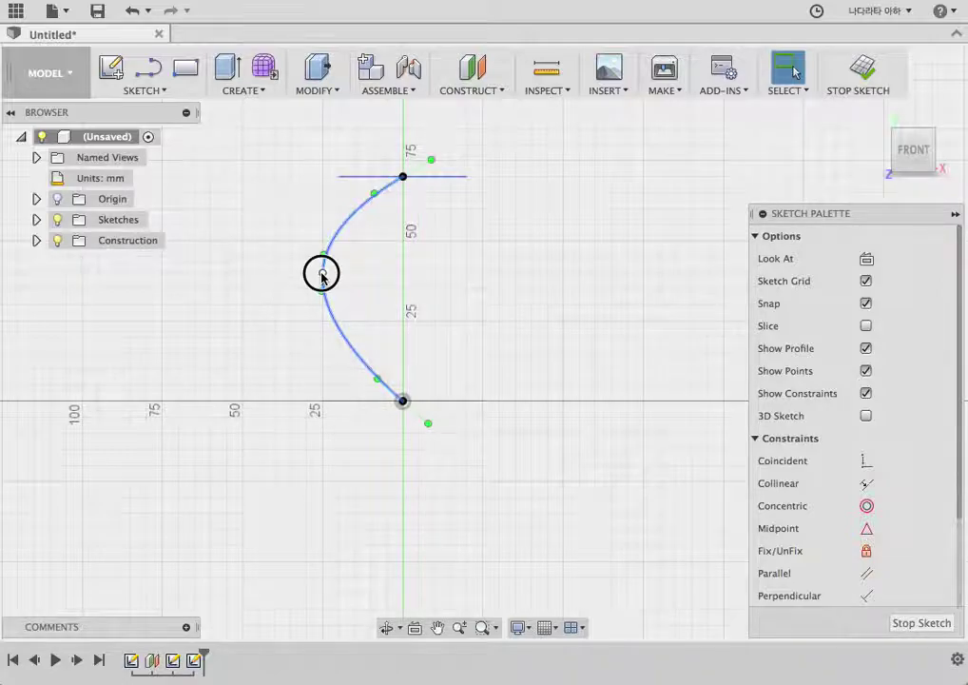
left_click(323, 285)
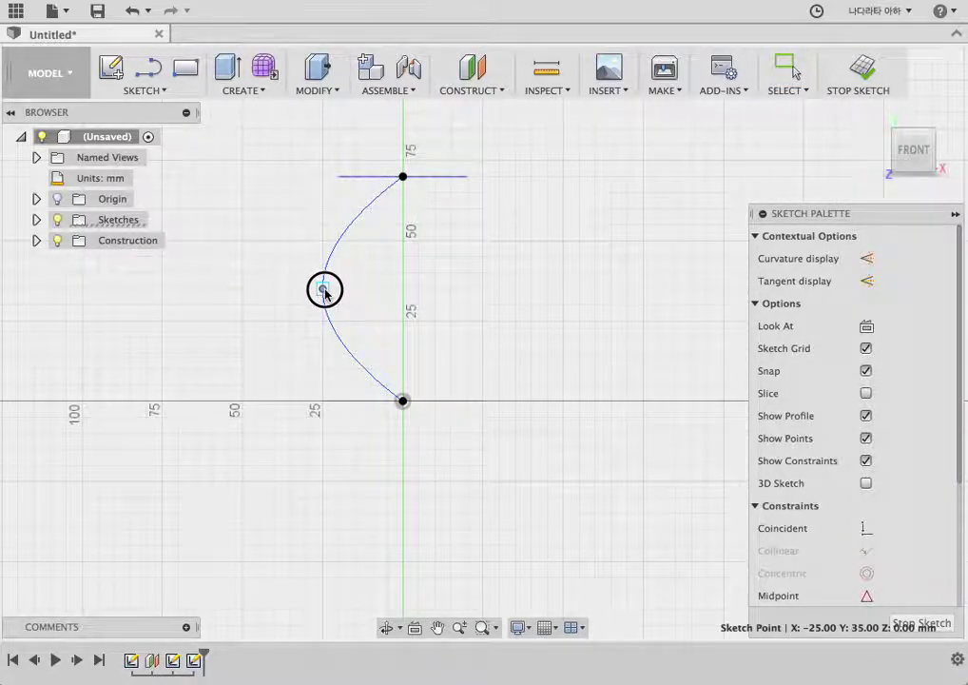
key("Escape")
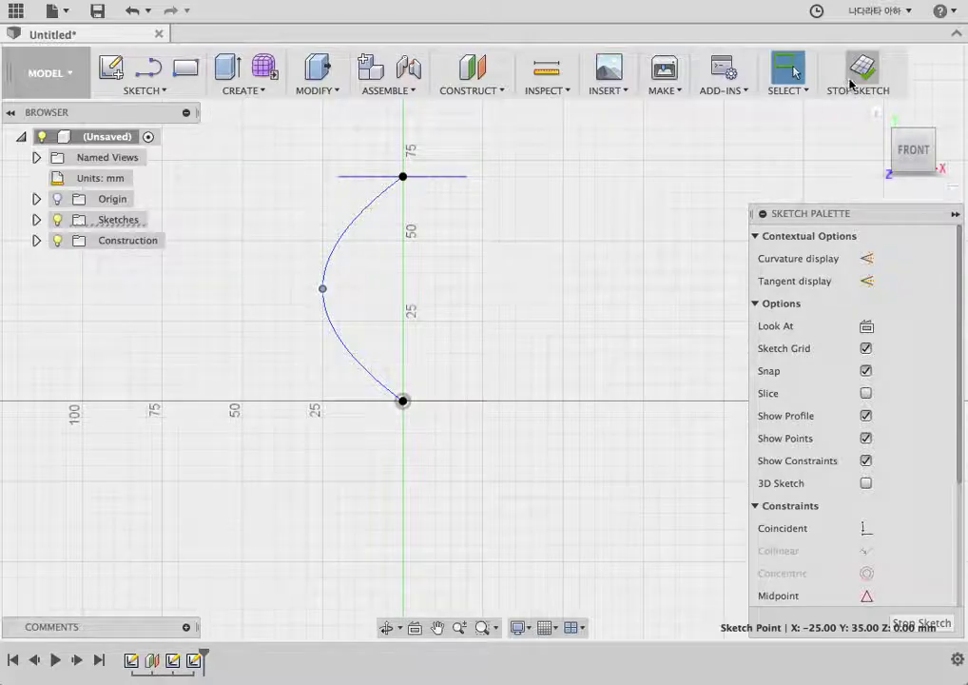
left_click(851, 84)
mouse_move(640, 270)
middle_mouse_down("shift")
mouse_move(596, 326)
mouse_move(582, 369)
mouse_move(777, 270)
mouse_move(817, 335)
mouse_move(649, 352)
mouse_move(540, 272)
mouse_move(489, 328)
mouse_move(666, 361)
mouse_move(478, 288)
middle_mouse_up("shift")
Step: Start a loft, drop the stray profile, and pick the circle then the rectangle as profiles
left_click(243, 91)
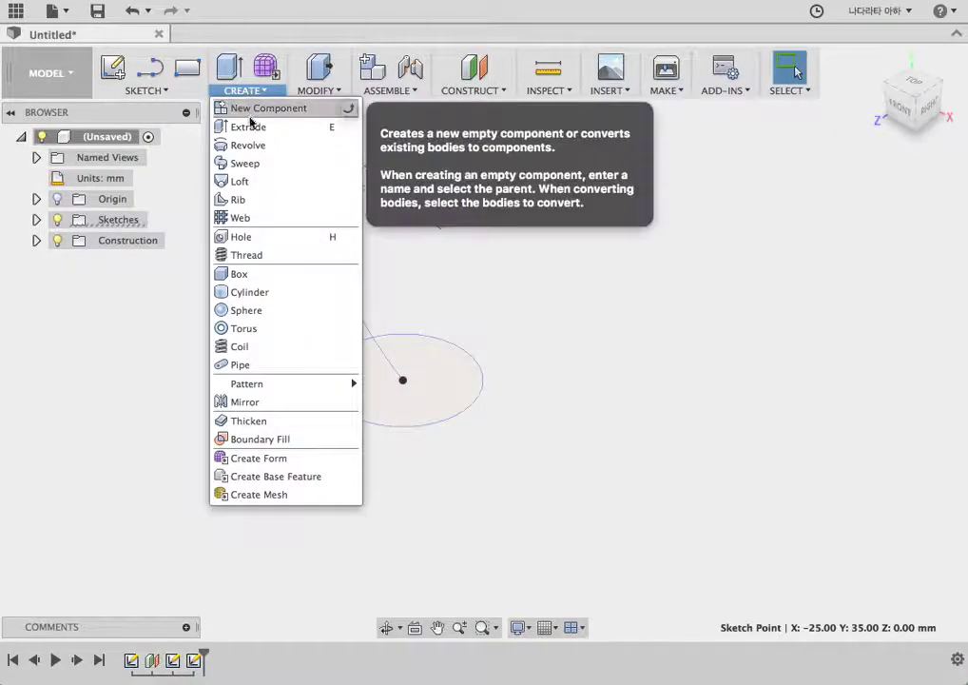
left_click(253, 182)
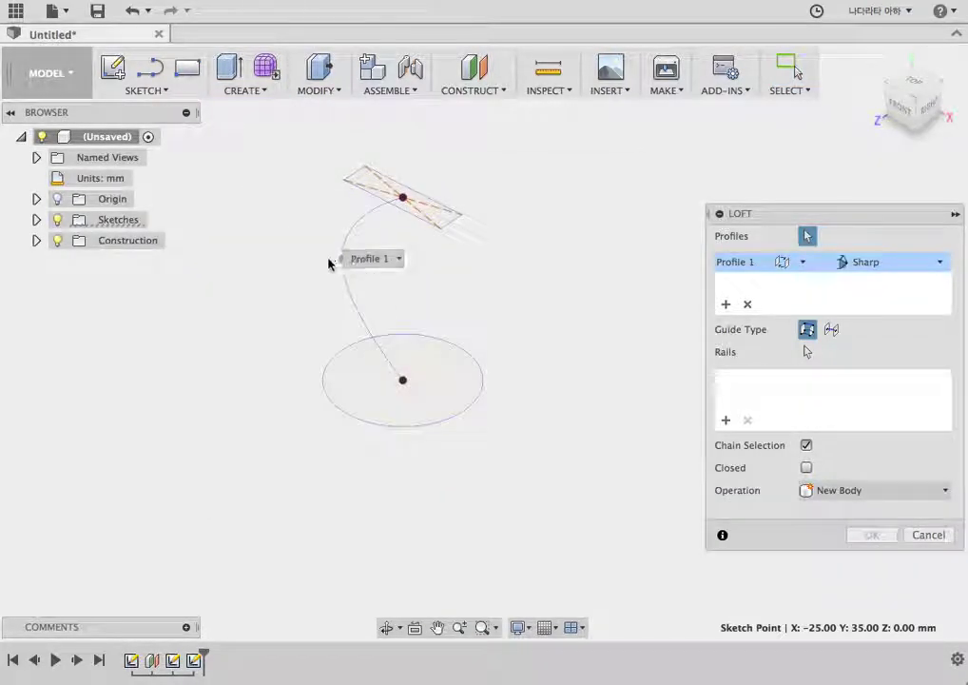
left_click(371, 270)
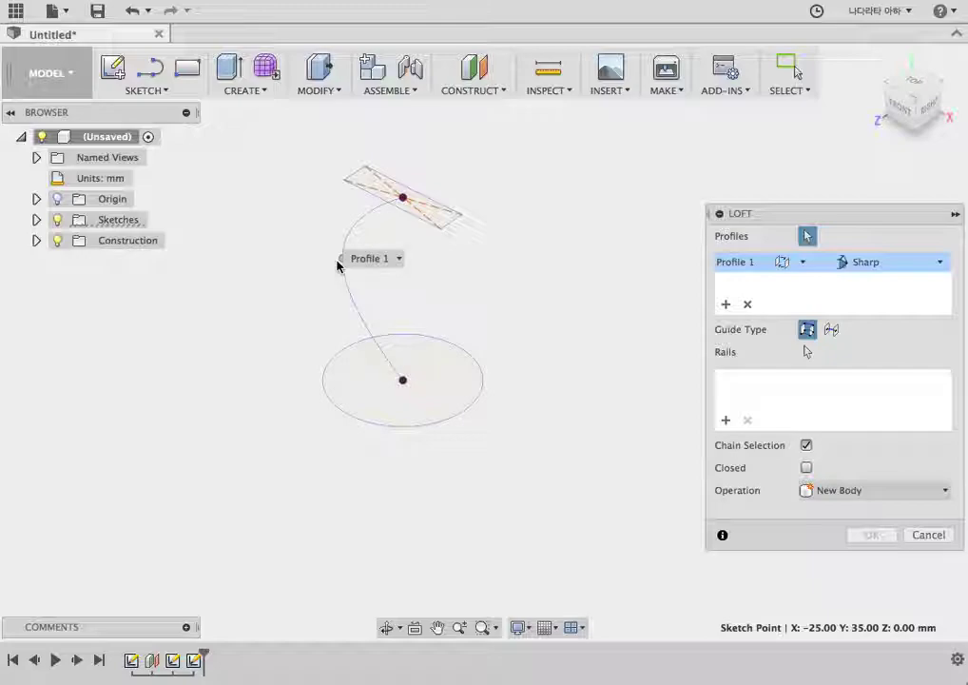
left_click(342, 258)
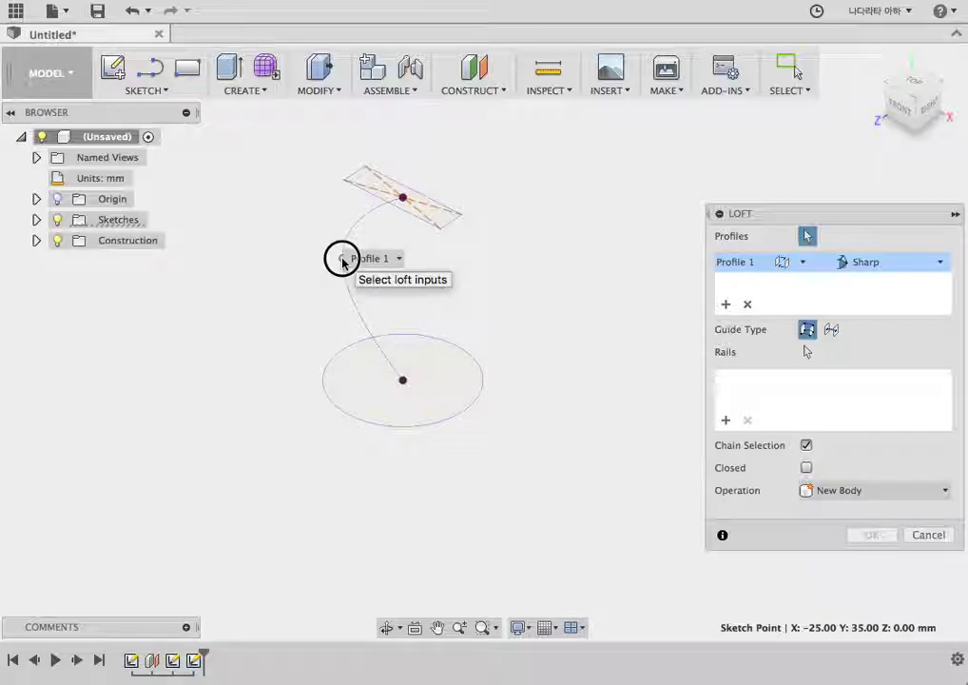
left_click(436, 377)
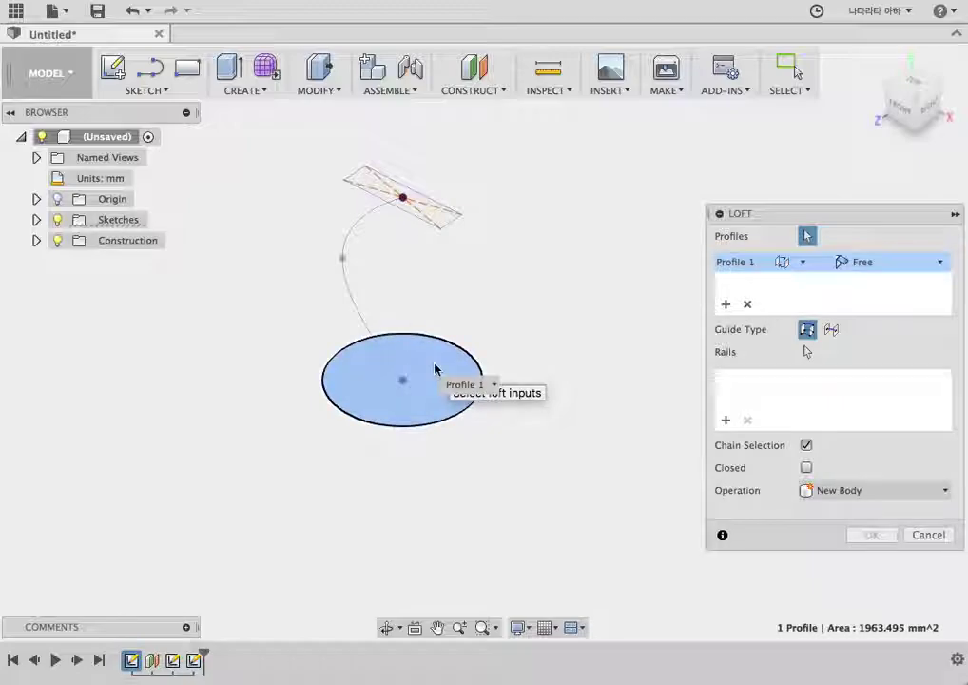
left_click(430, 215)
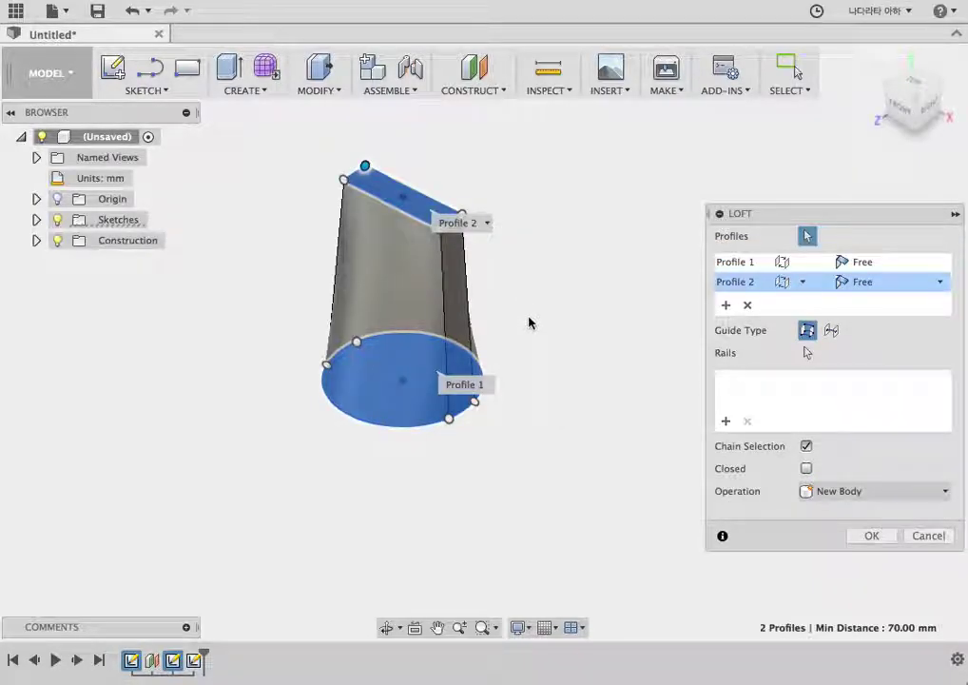
mouse_move(530, 324)
middle_mouse_down("shift")
mouse_move(547, 282)
mouse_move(519, 295)
middle_mouse_up("shift")
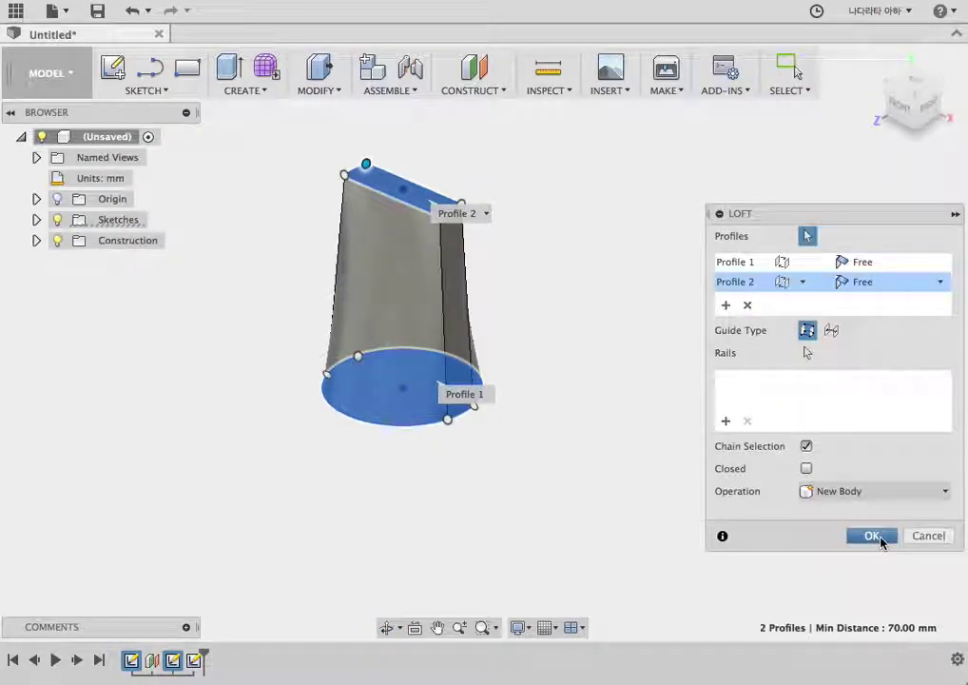
Step: Confirm the straight loft, inspect its underside, and reopen the Loft feature from the timeline
left_click(881, 542)
mouse_move(653, 485)
middle_mouse_down("shift")
mouse_move(620, 304)
mouse_move(603, 428)
mouse_move(572, 494)
mouse_move(355, 373)
mouse_move(494, 488)
middle_mouse_up("shift")
mouse_move(640, 419)
left_mouse_down()
mouse_move(348, 321)
mouse_move(276, 285)
mouse_move(333, 408)
mouse_move(672, 466)
mouse_move(791, 382)
mouse_move(635, 474)
mouse_move(437, 448)
left_mouse_up()
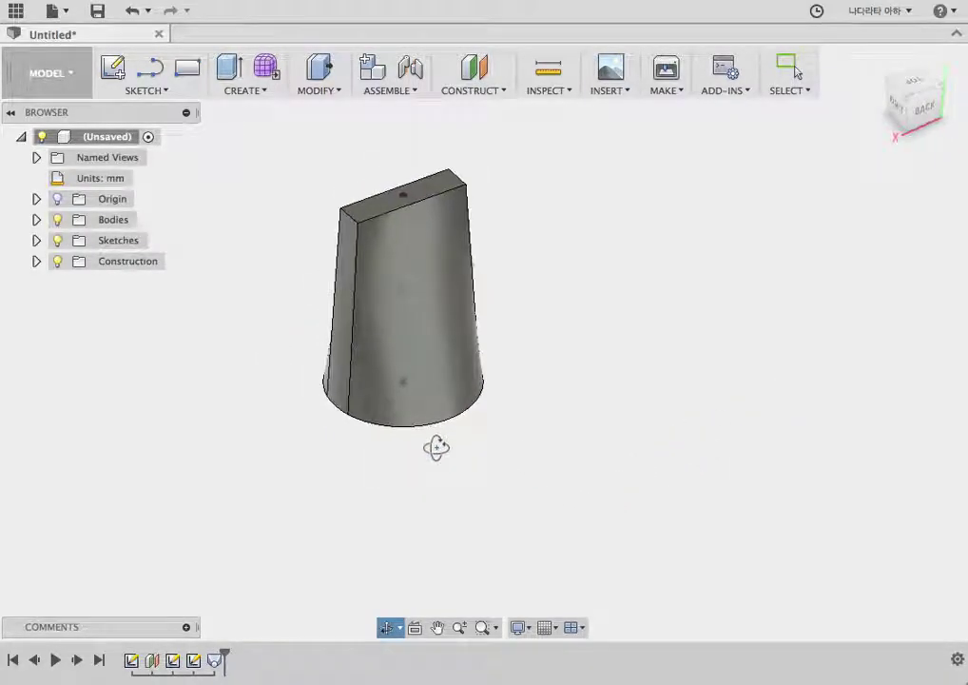
key("Escape")
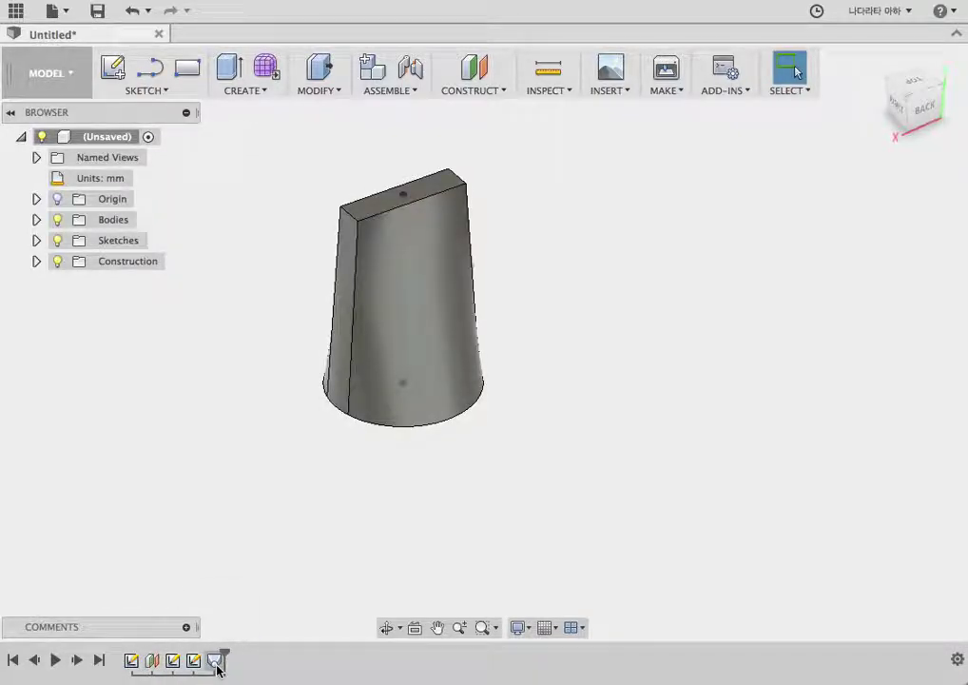
double_click(216, 662)
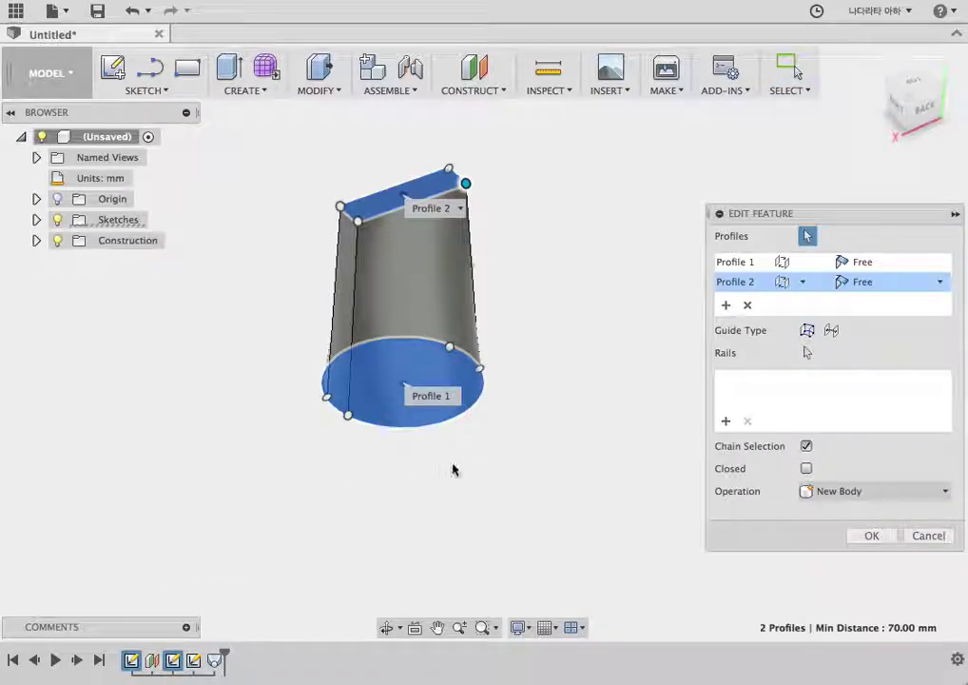
mouse_move(452, 469)
middle_mouse_down("shift")
mouse_move(716, 453)
mouse_move(683, 515)
mouse_move(828, 462)
middle_mouse_up("shift")
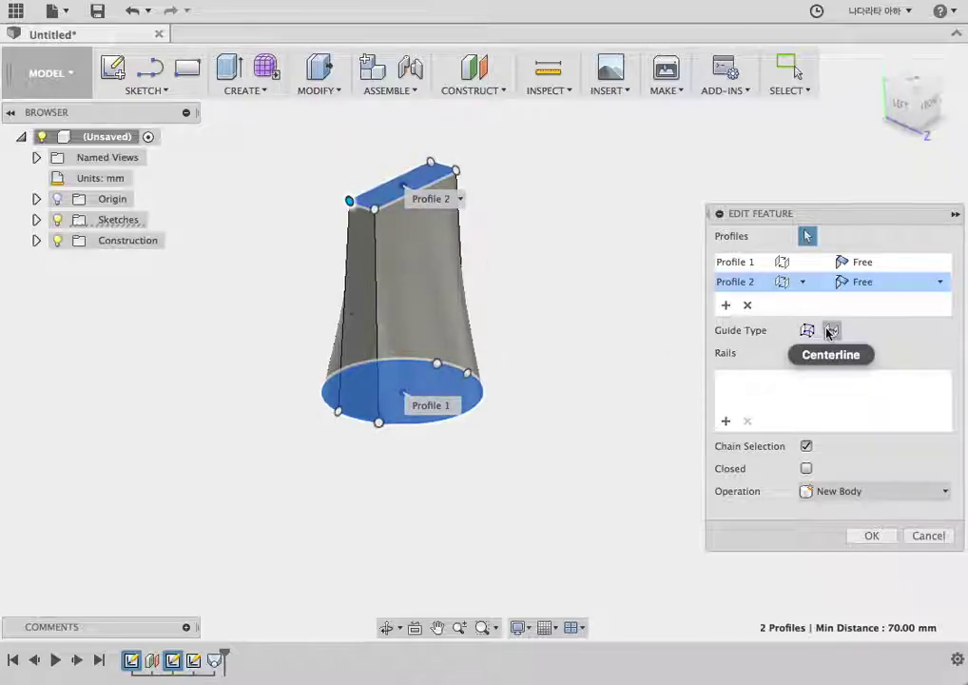
Step: Set the loft guide type to Centerline using the spline, confirm, and check the curved solid from the front
left_click(832, 331)
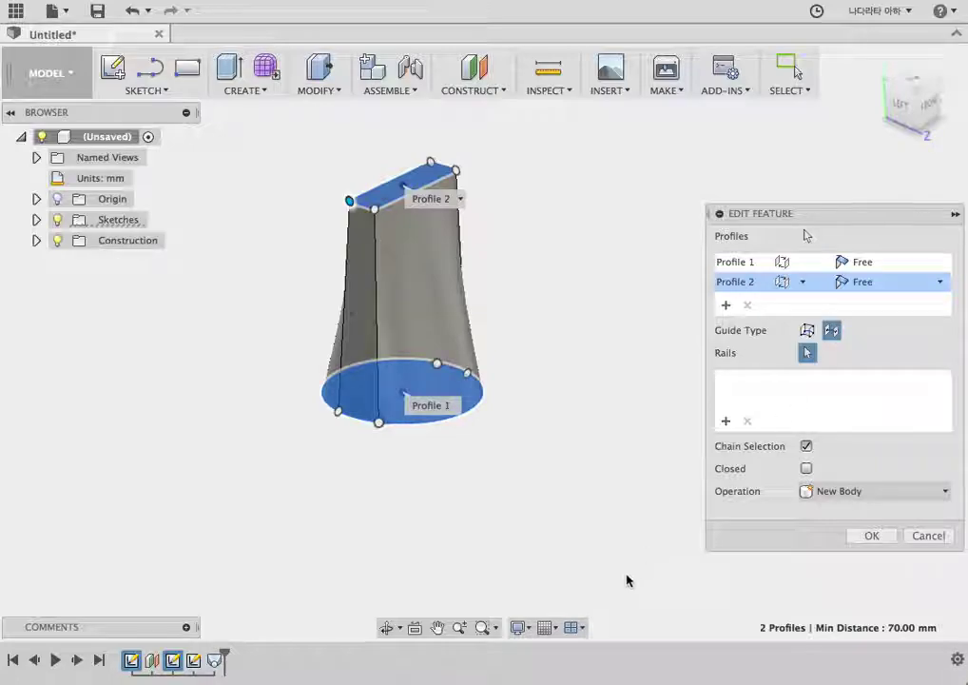
mouse_move(622, 575)
middle_mouse_down("shift")
mouse_move(614, 346)
mouse_move(685, 331)
mouse_move(566, 367)
mouse_move(492, 364)
mouse_move(508, 362)
middle_mouse_up("shift")
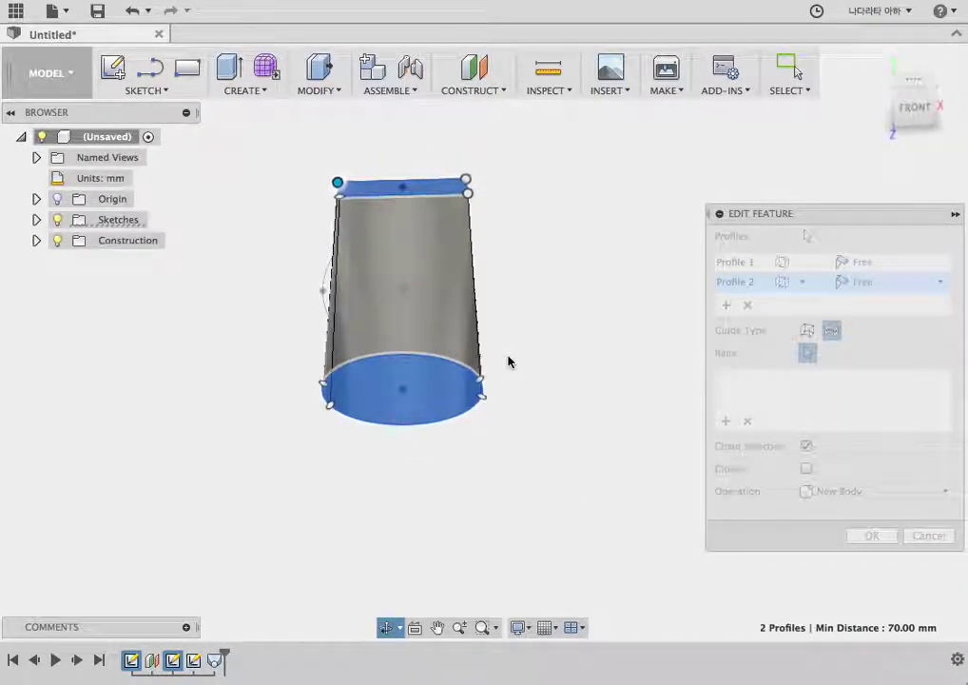
left_click(323, 276)
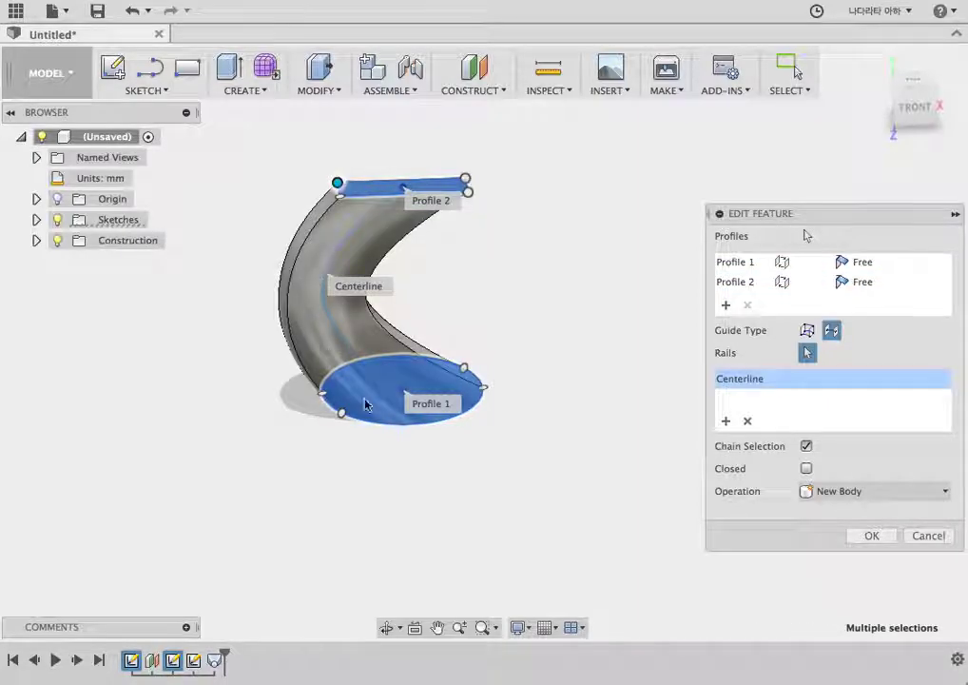
mouse_move(589, 335)
middle_mouse_down("shift")
mouse_move(625, 361)
mouse_move(657, 422)
mouse_move(819, 389)
middle_mouse_up("shift")
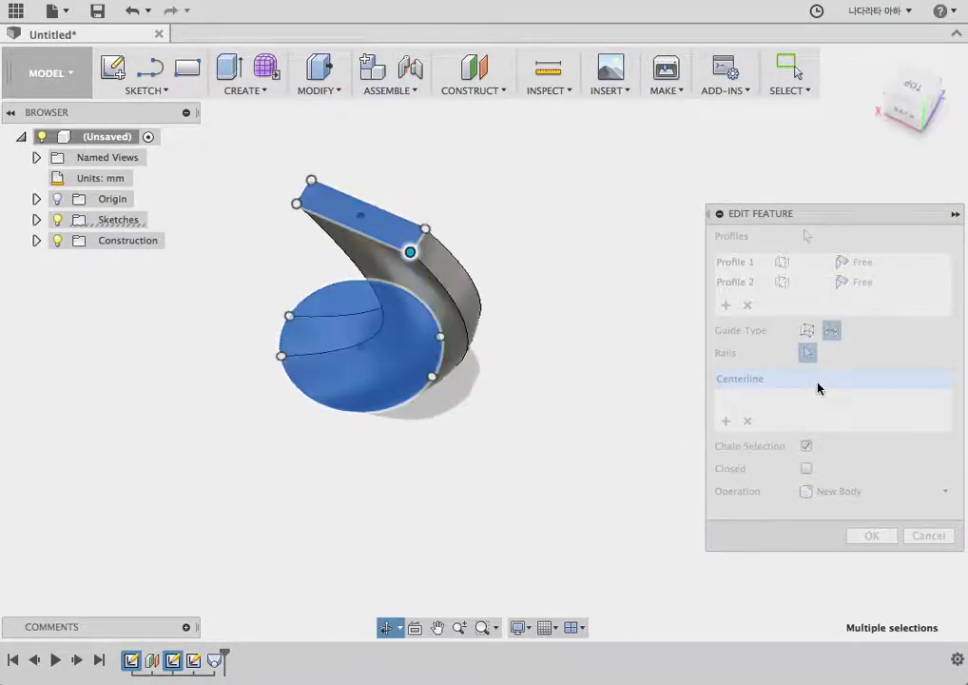
left_click(867, 534)
mouse_move(834, 551)
middle_mouse_down("shift")
mouse_move(620, 373)
mouse_move(730, 351)
mouse_move(797, 396)
mouse_move(832, 476)
mouse_move(644, 601)
mouse_move(518, 469)
mouse_move(665, 348)
mouse_move(732, 399)
mouse_move(681, 432)
mouse_move(725, 418)
mouse_move(746, 382)
mouse_move(713, 396)
mouse_move(705, 443)
mouse_move(625, 361)
mouse_move(633, 347)
middle_mouse_up("shift")
left_click_drag(632, 347, 646, 307)
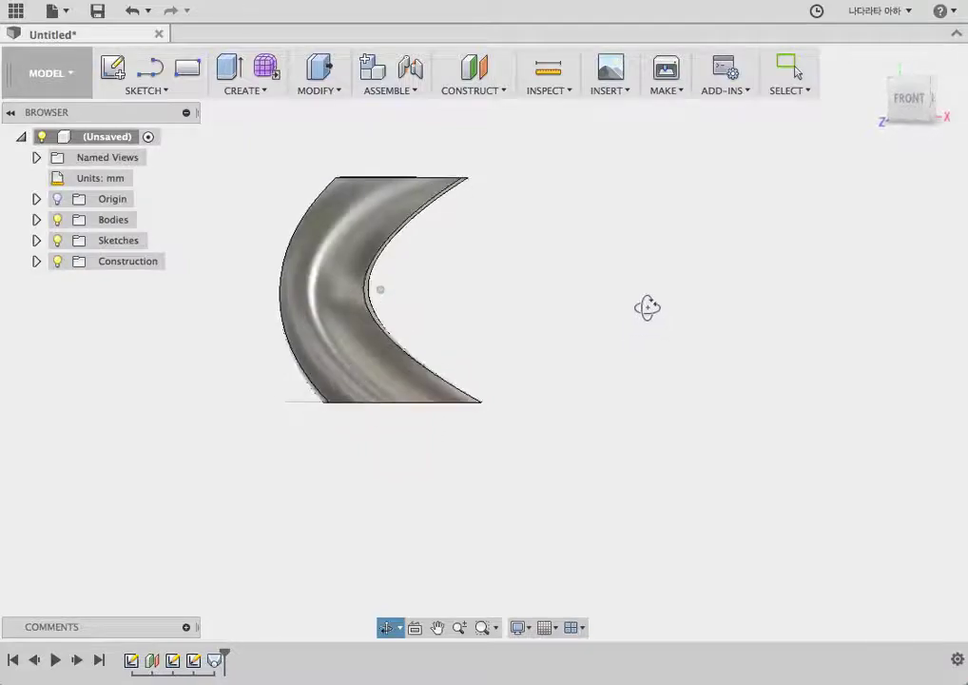
key("Escape")
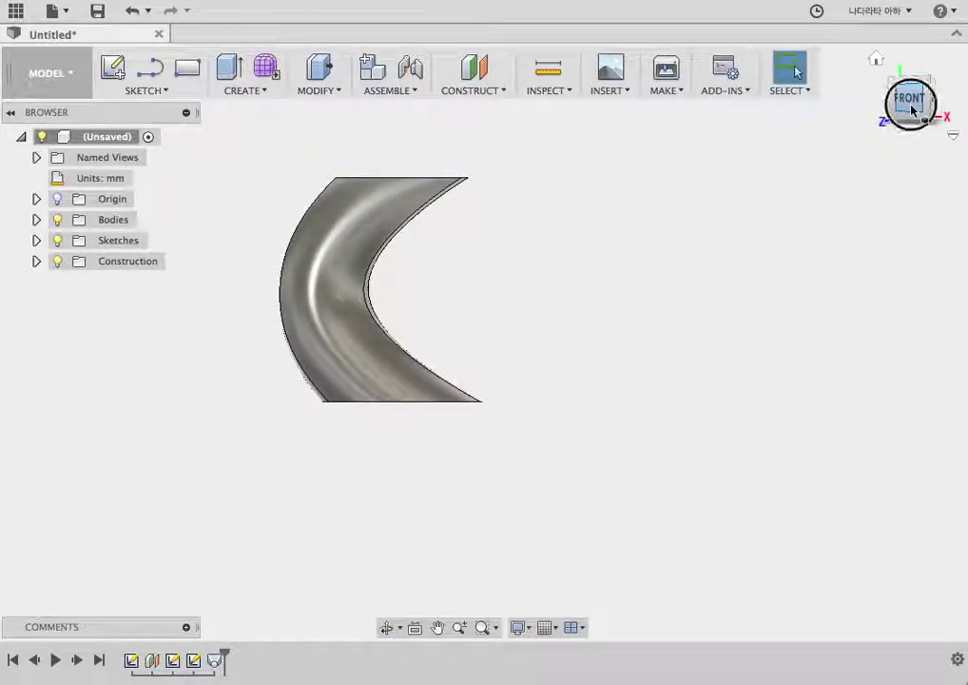
left_click(911, 109)
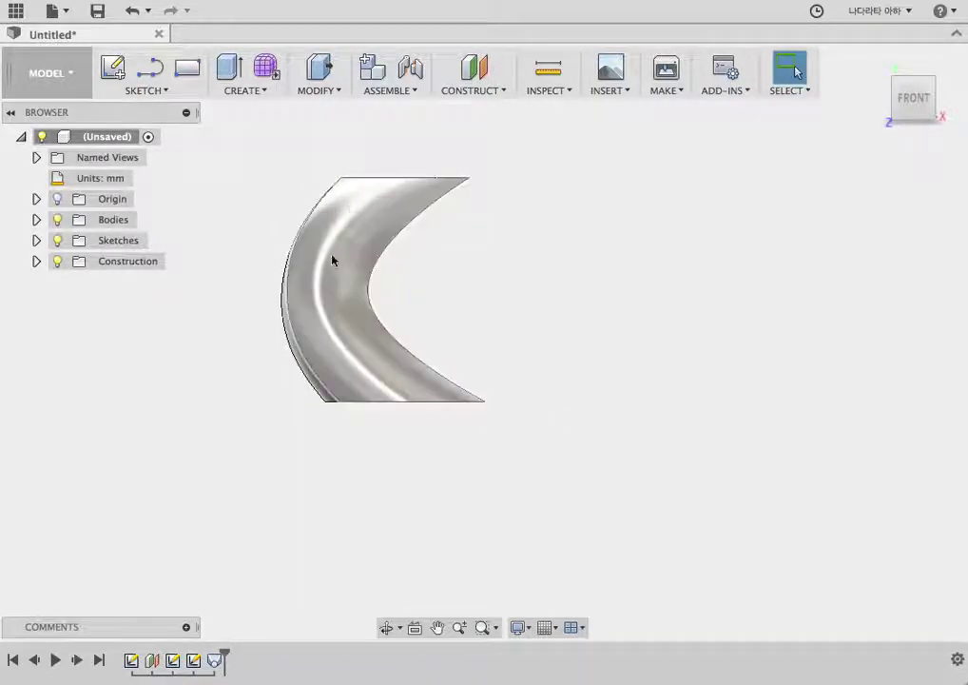
middle_click_drag(553, 384, 507, 446, "shift")
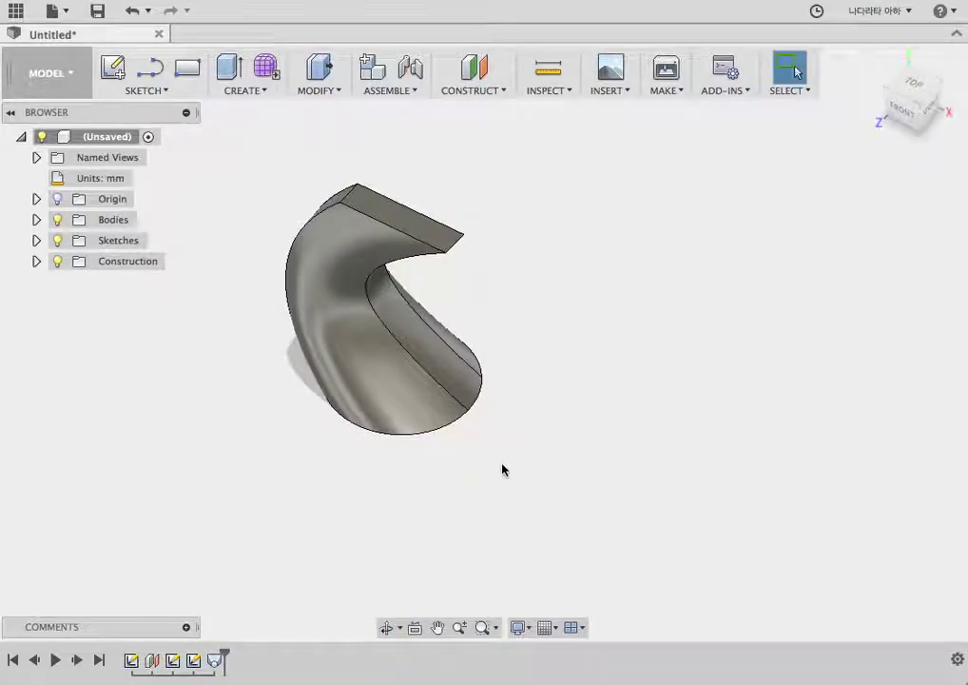
Step: Offset a construction plane 30 mm above the loft's flat rectangular top face
left_click(481, 95)
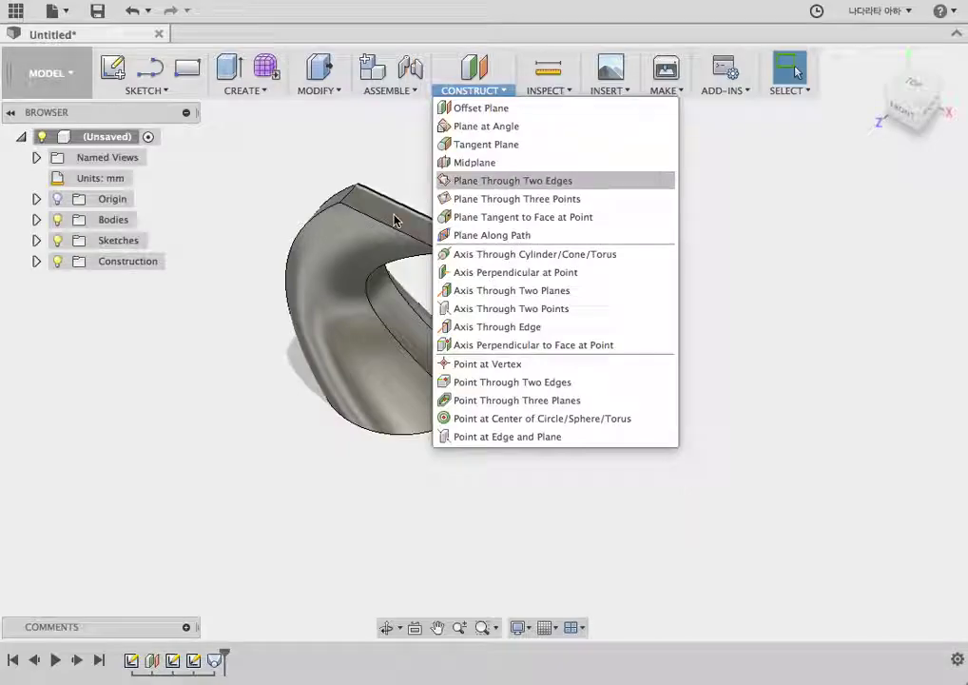
left_click(486, 110)
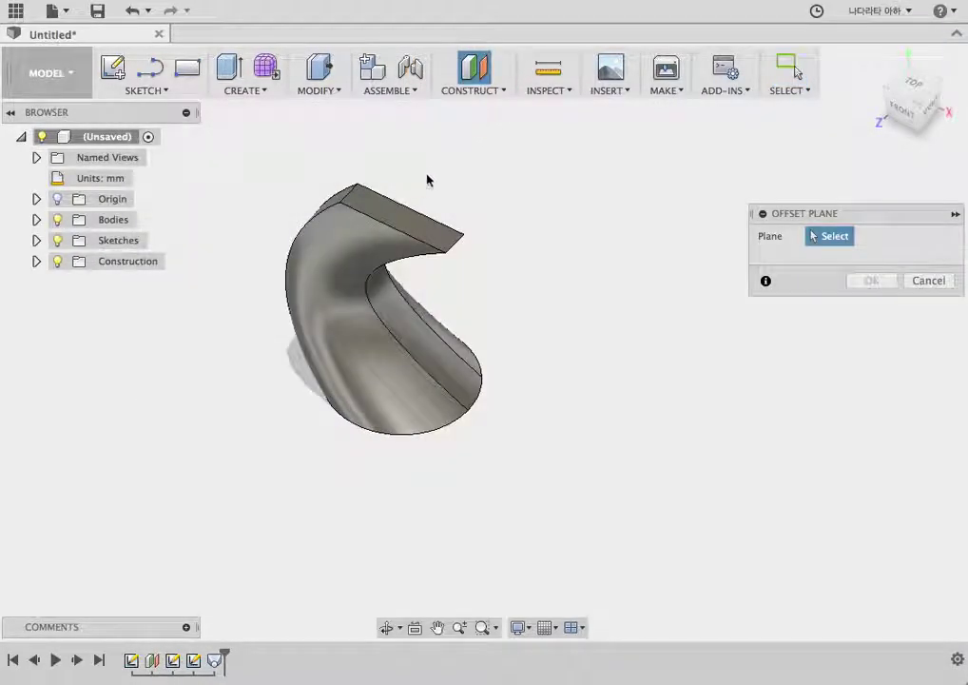
left_click(405, 225)
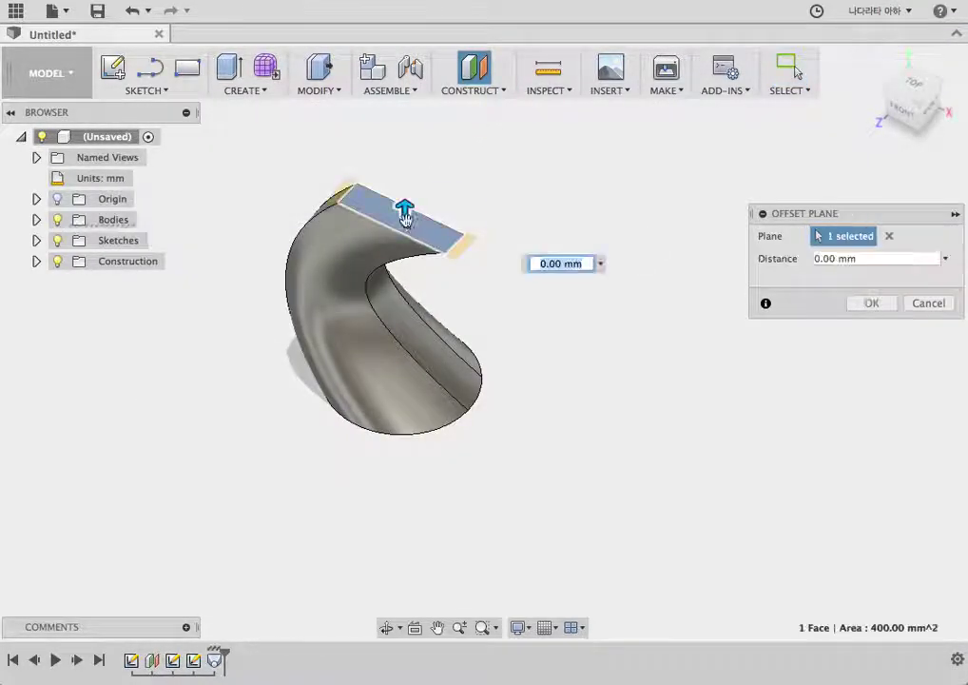
left_click_drag(404, 210, 442, 118)
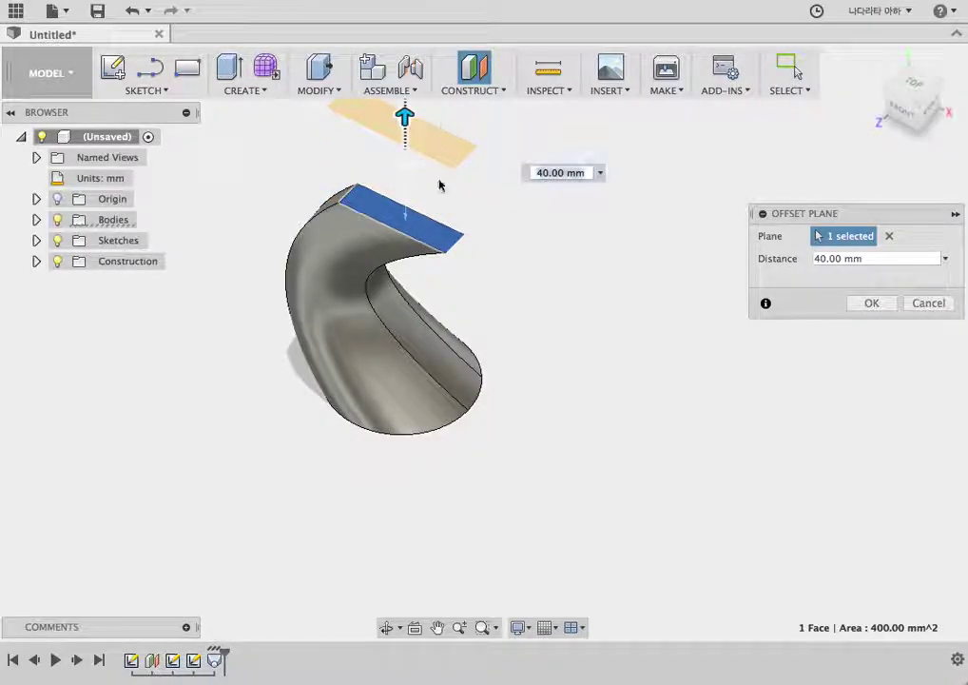
mouse_move(497, 536)
middle_mouse_down("shift")
mouse_move(544, 518)
mouse_move(606, 413)
mouse_move(571, 464)
middle_mouse_up("shift")
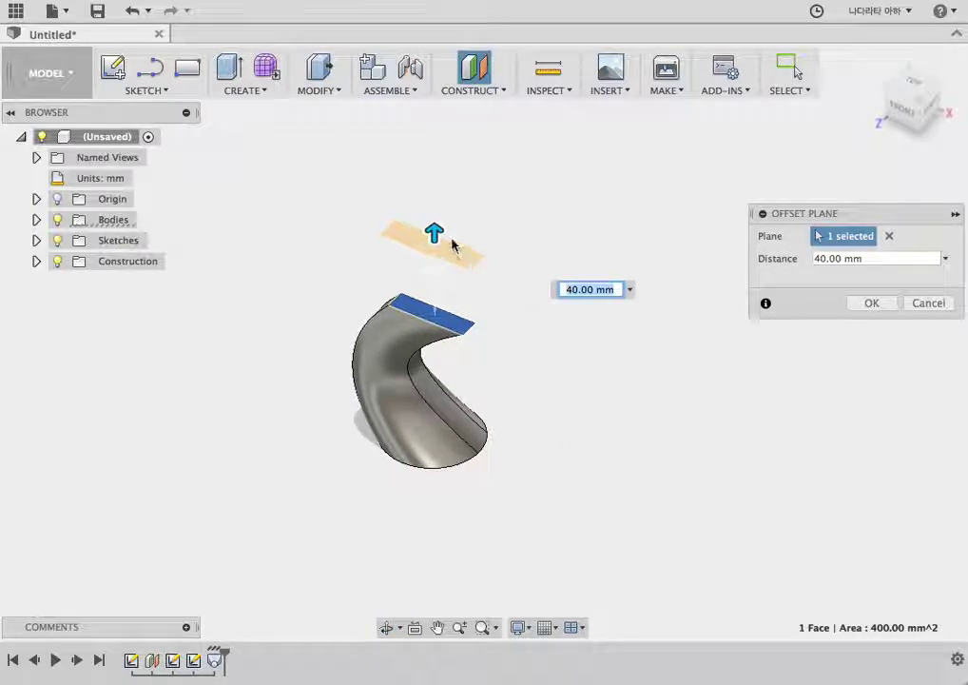
left_click_drag(433, 232, 434, 247)
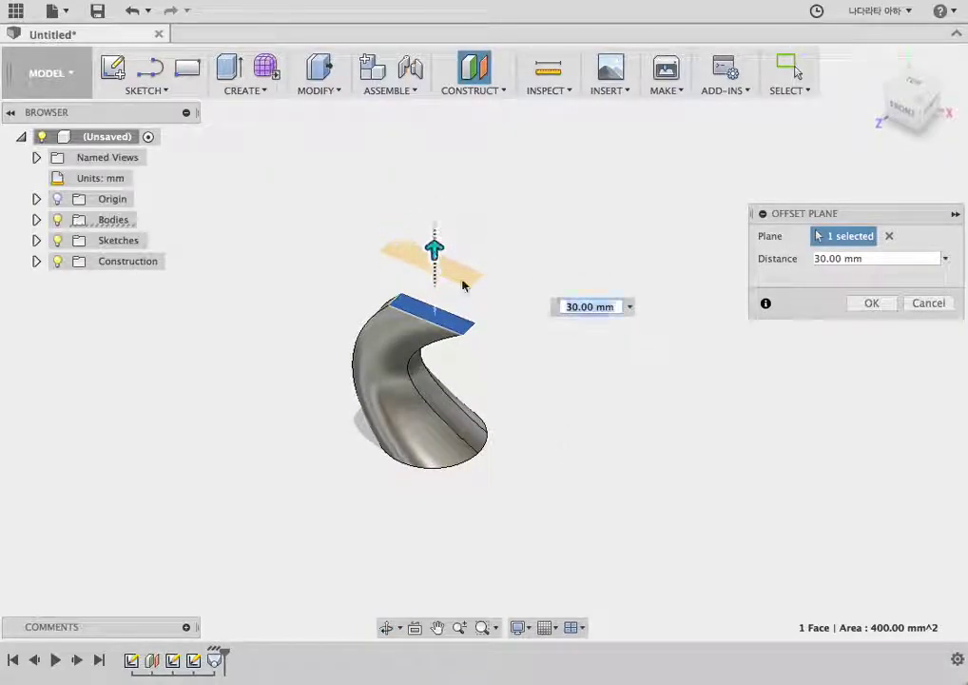
left_click(873, 304)
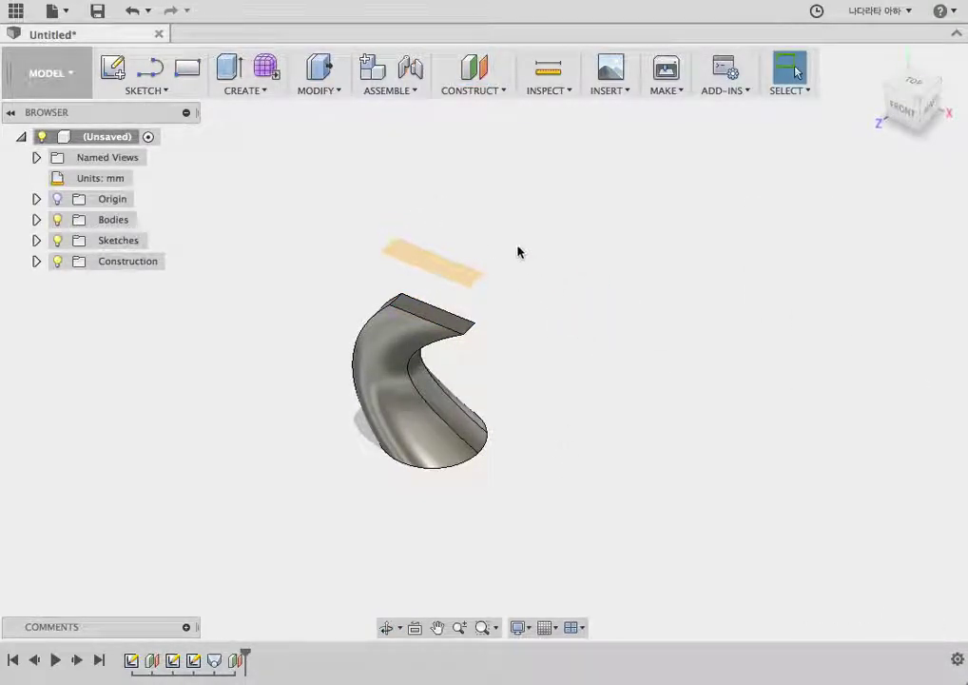
left_click(143, 92)
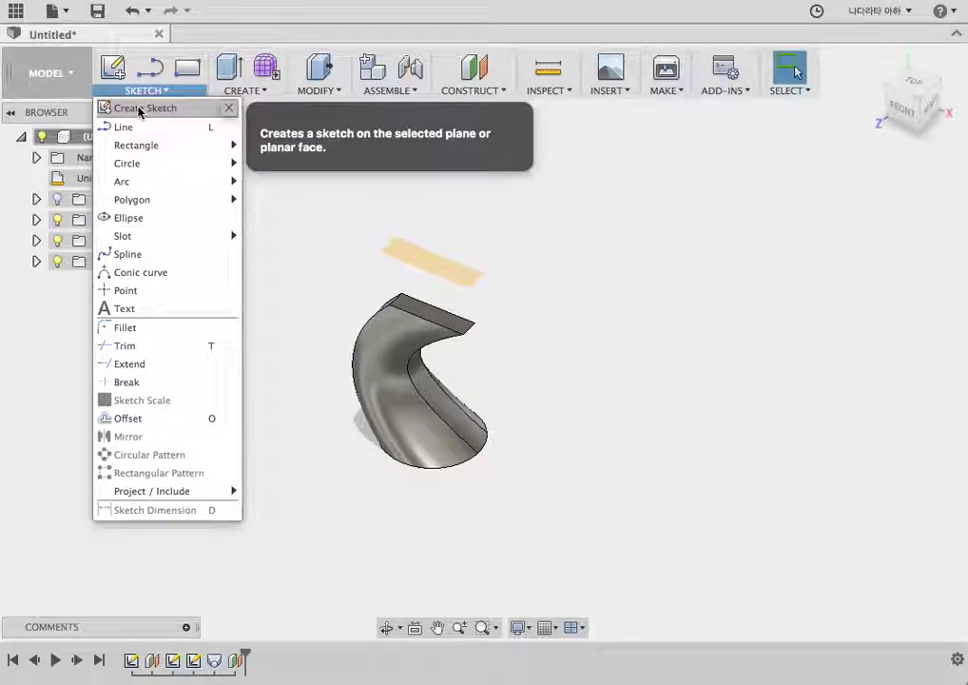
Step: On the 30 mm offset plane, draw a 6-sided 30 mm circumscribed polygon at the origin and stop the sketch
left_click(143, 109)
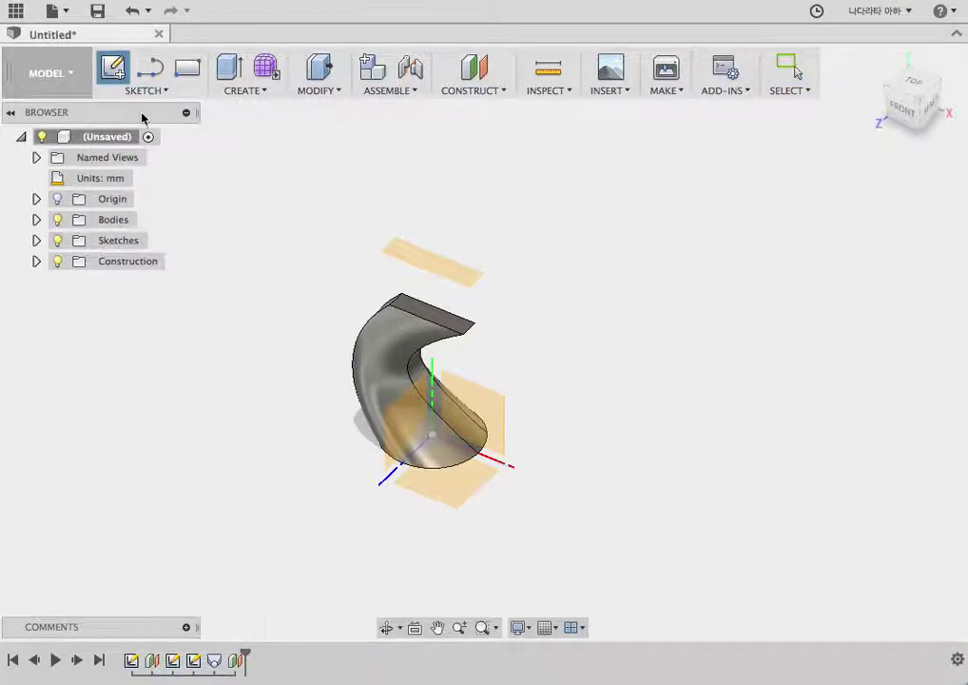
left_click(433, 271)
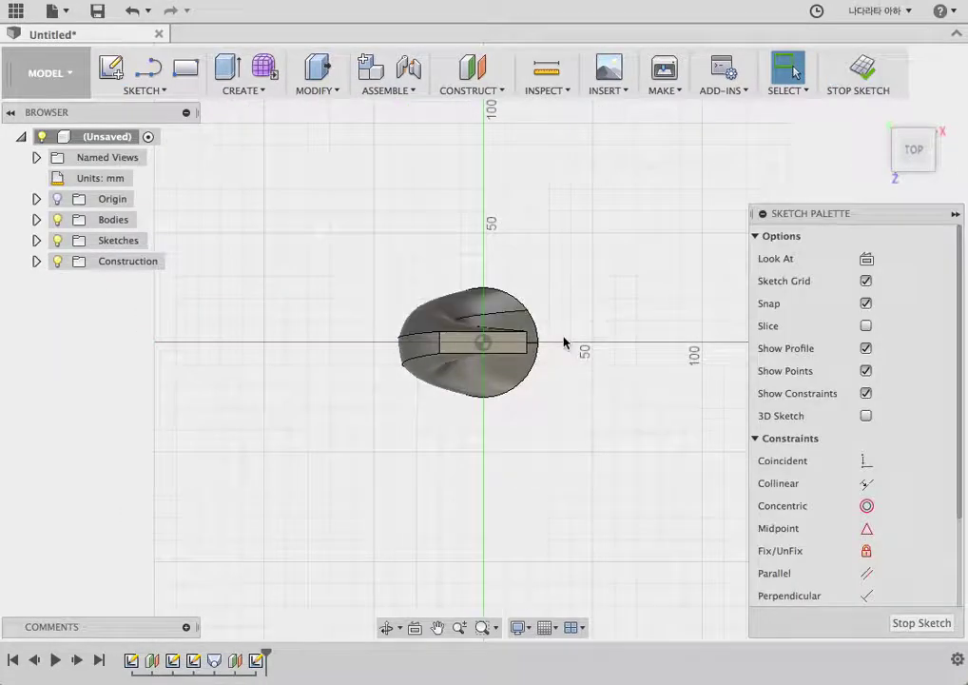
left_click(143, 91)
mouse_move(134, 145)
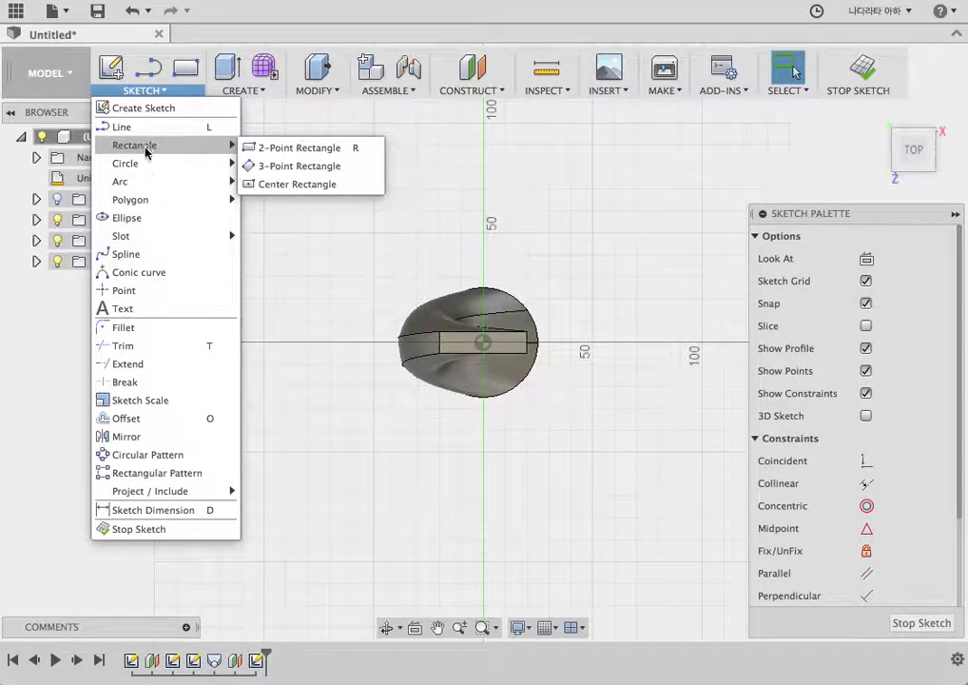
mouse_move(131, 200)
left_click(261, 202)
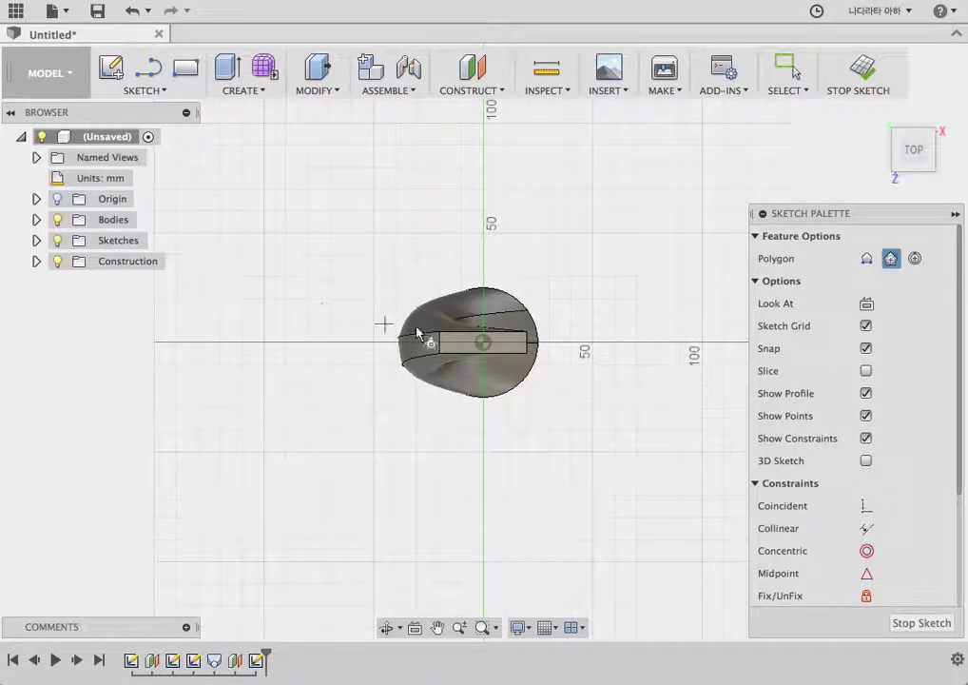
left_click(485, 342)
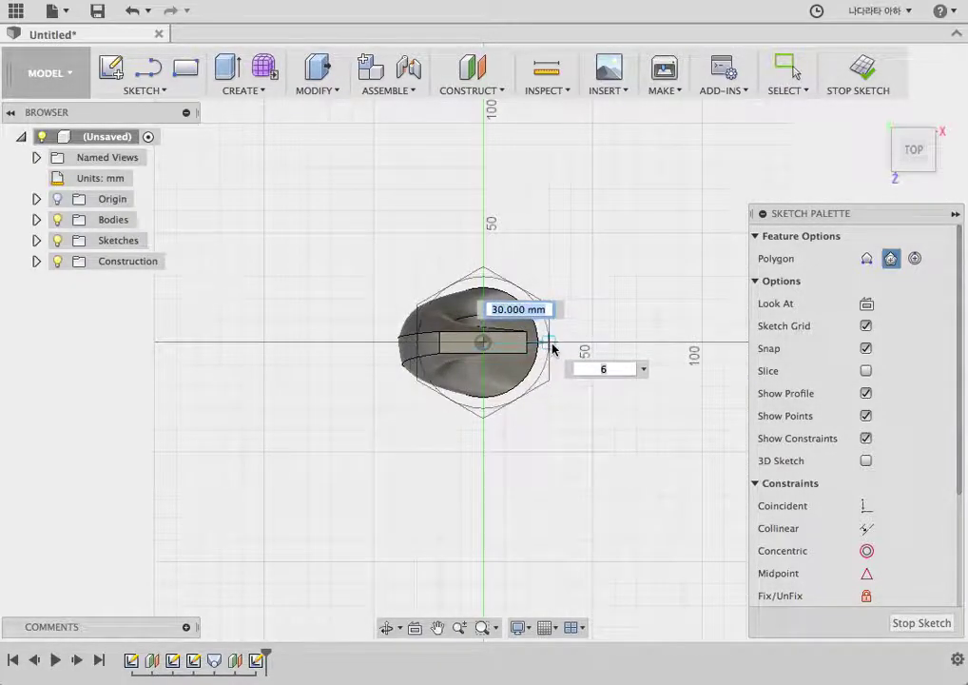
left_click(549, 343)
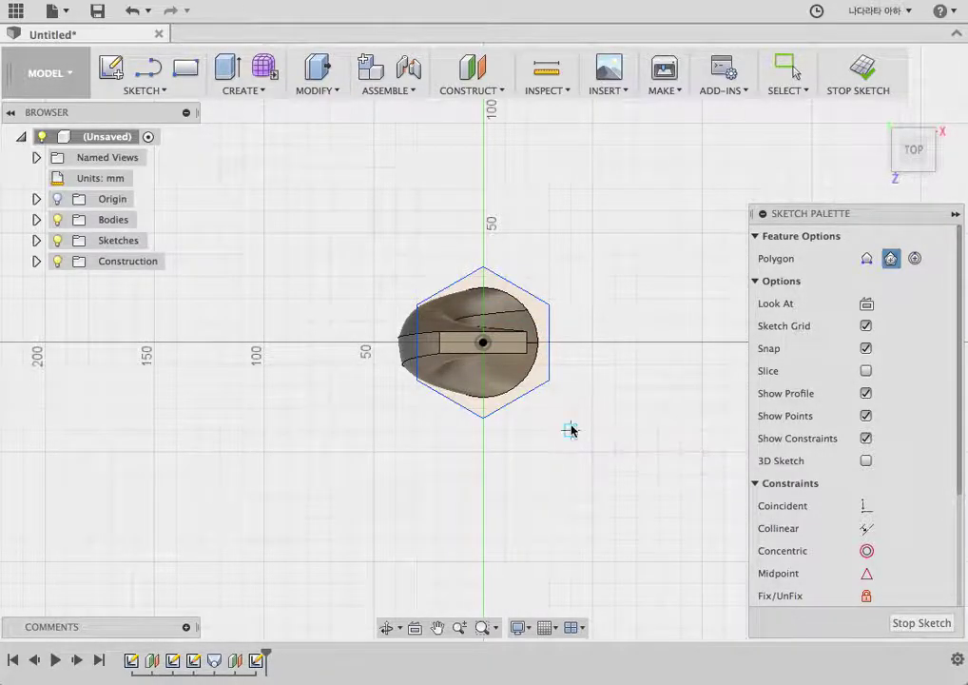
left_click(863, 68)
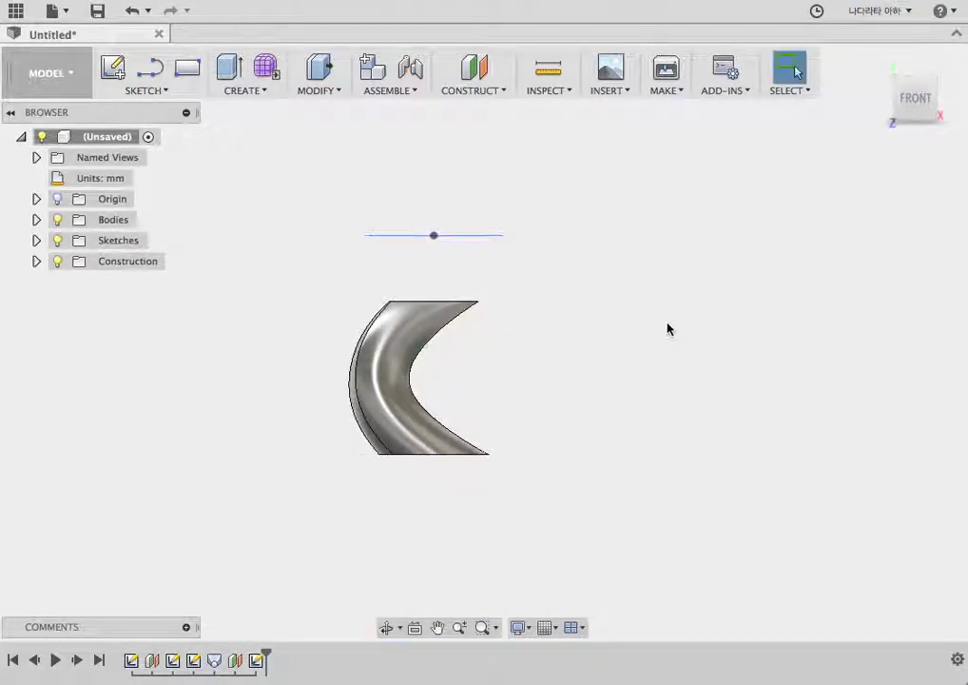
Step: Loft from the body's rectangular top face to the hexagon, joining a flared six-sided cap
middle_click_drag(493, 295, 489, 309, "shift")
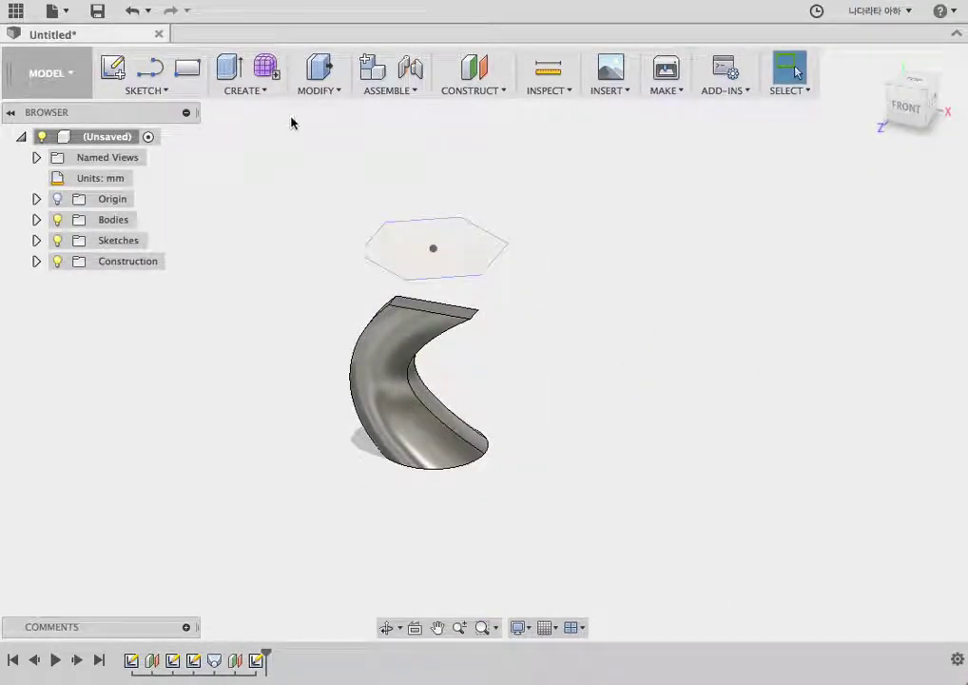
left_click(229, 93)
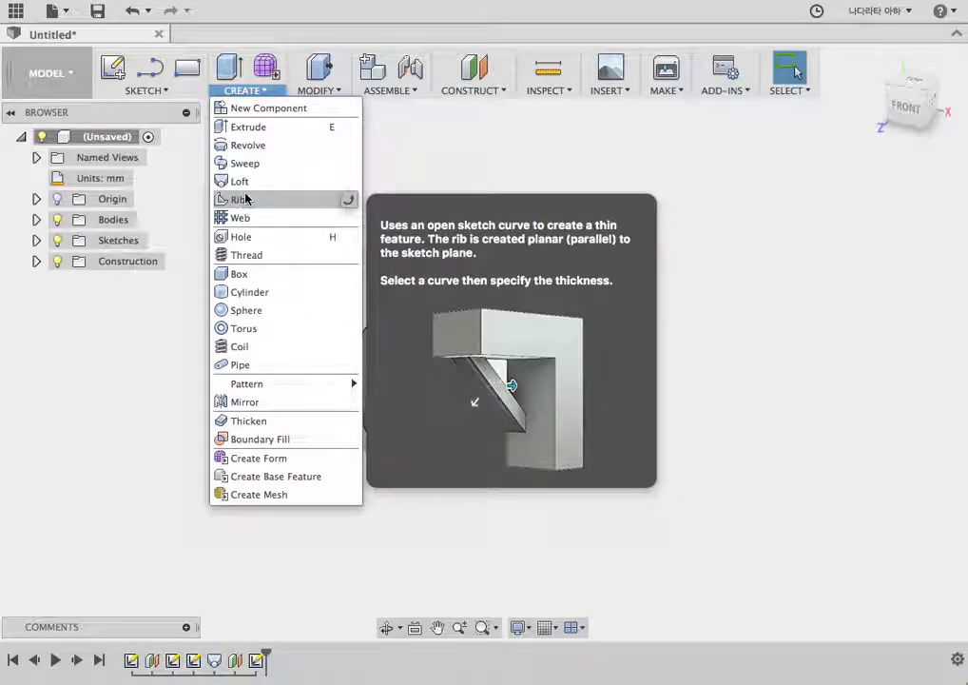
left_click(240, 182)
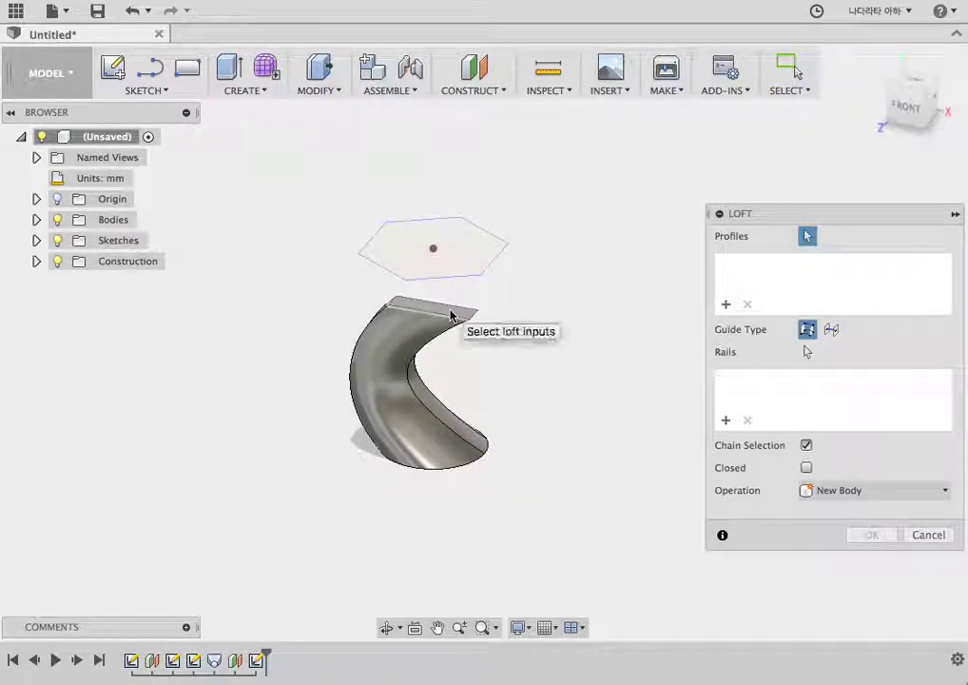
left_click(451, 316)
left_click(477, 255)
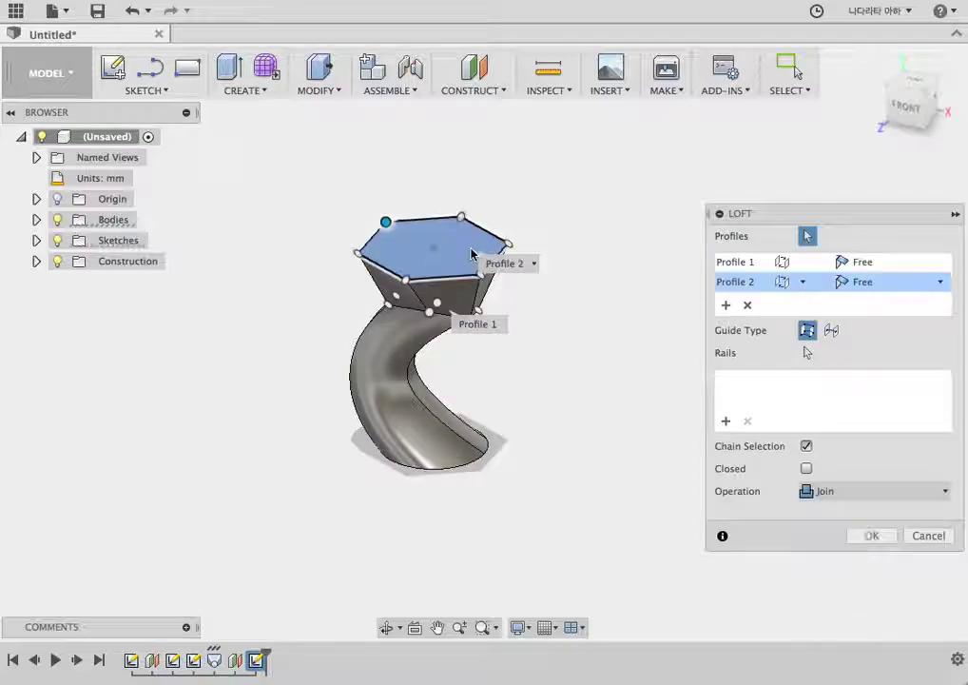
mouse_move(566, 340)
middle_mouse_down("shift")
mouse_move(590, 307)
mouse_move(622, 381)
middle_mouse_up("shift")
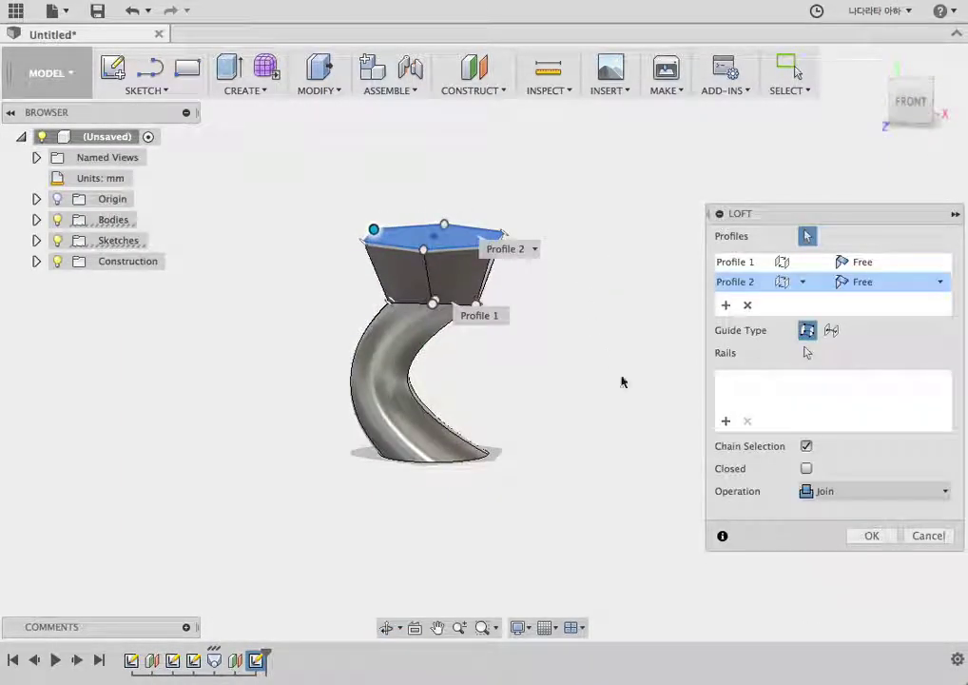
left_click(869, 530)
mouse_move(688, 364)
middle_mouse_down("shift")
mouse_move(547, 378)
mouse_move(380, 333)
mouse_move(627, 404)
mouse_move(707, 367)
mouse_move(624, 406)
middle_mouse_up("shift")
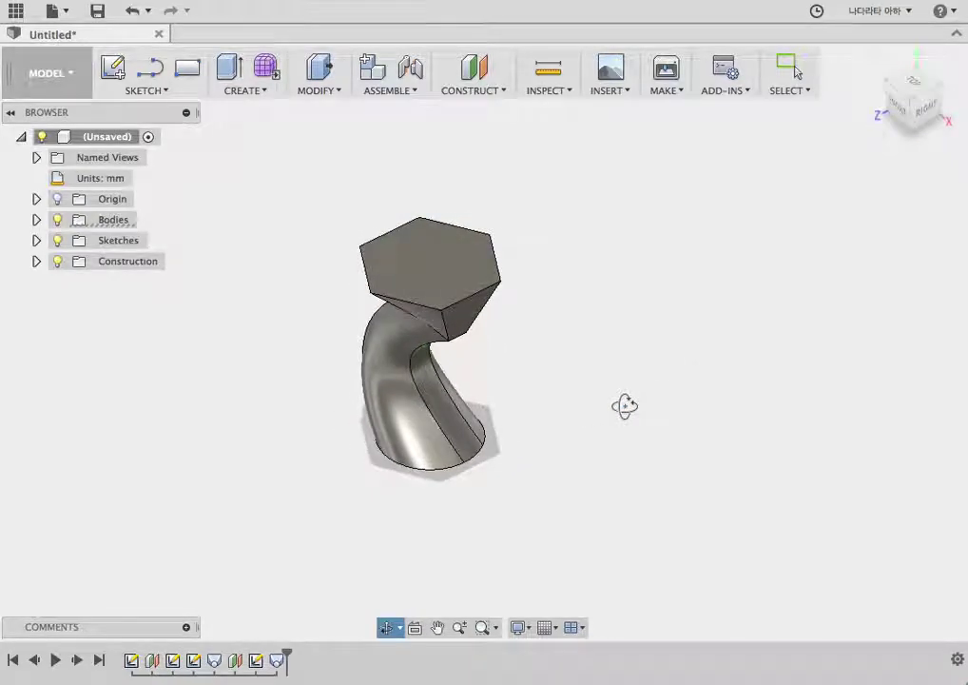
Step: Delete the hexagon loft (Loft2) from the timeline
double_click(277, 661)
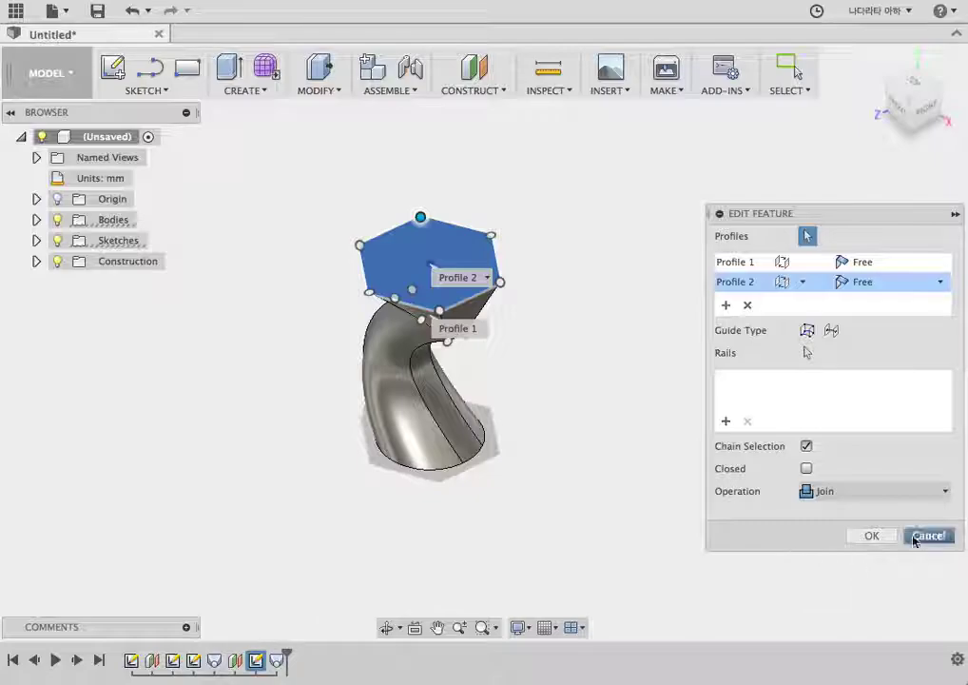
left_click(915, 537)
right_click(278, 663)
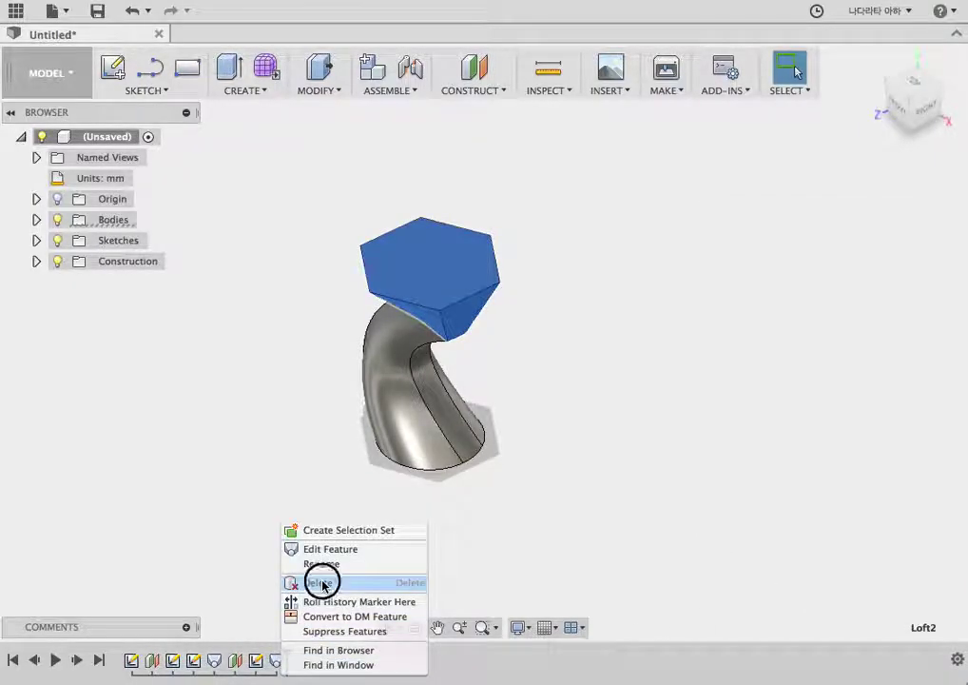
left_click(321, 583)
Step: Make the hexagon sketch Sketch4 visible again and select the whole hexagon
double_click(260, 663)
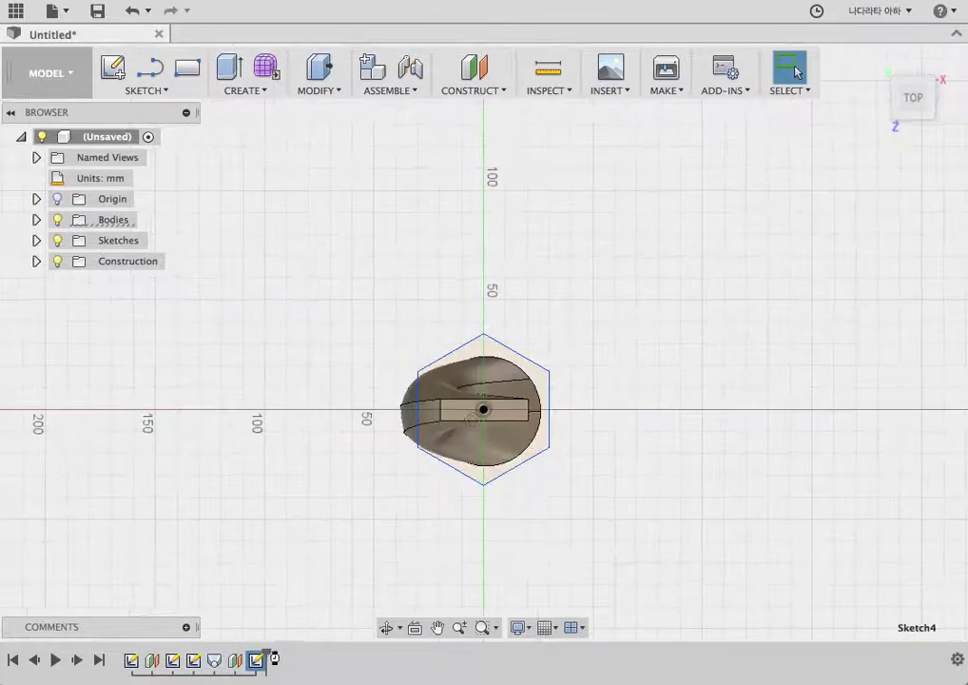
left_click(856, 81)
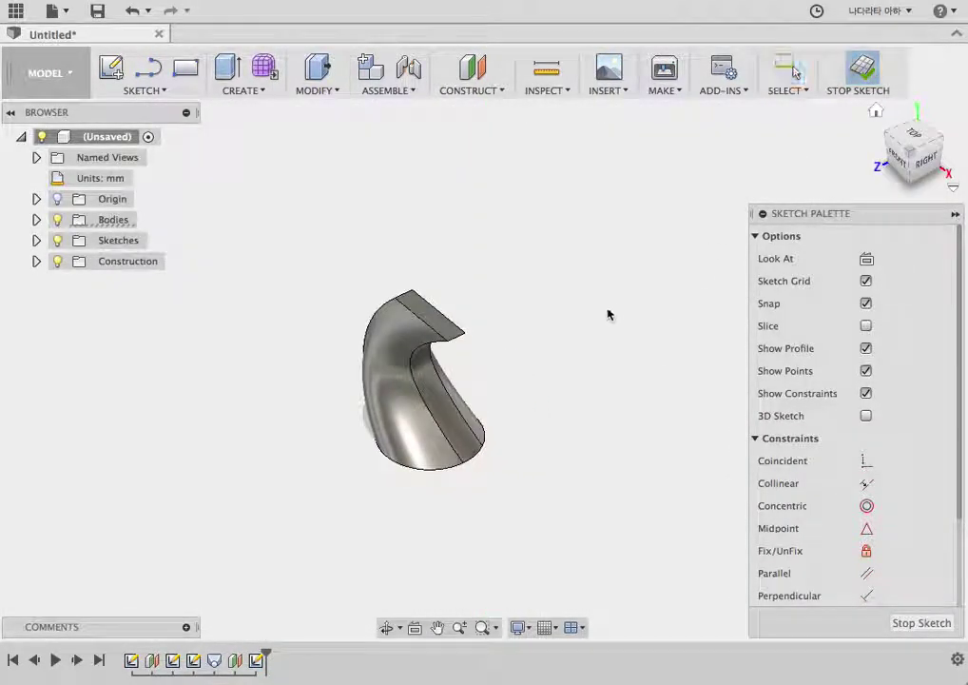
left_click(37, 240)
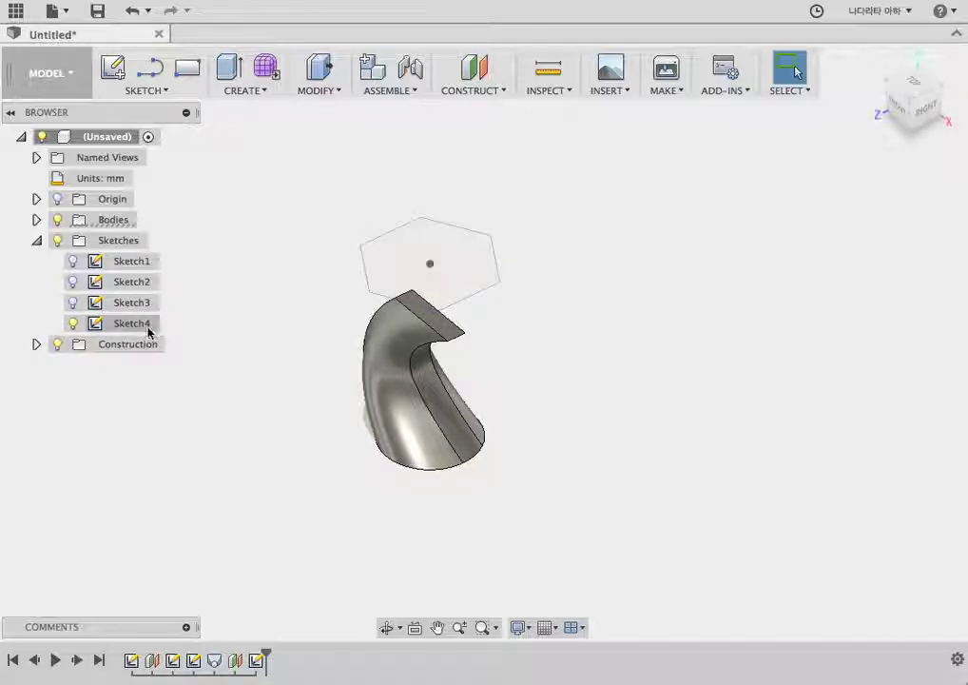
left_click(74, 326)
mouse_move(233, 365)
middle_mouse_down("shift")
mouse_move(266, 367)
mouse_move(628, 280)
middle_mouse_up("shift")
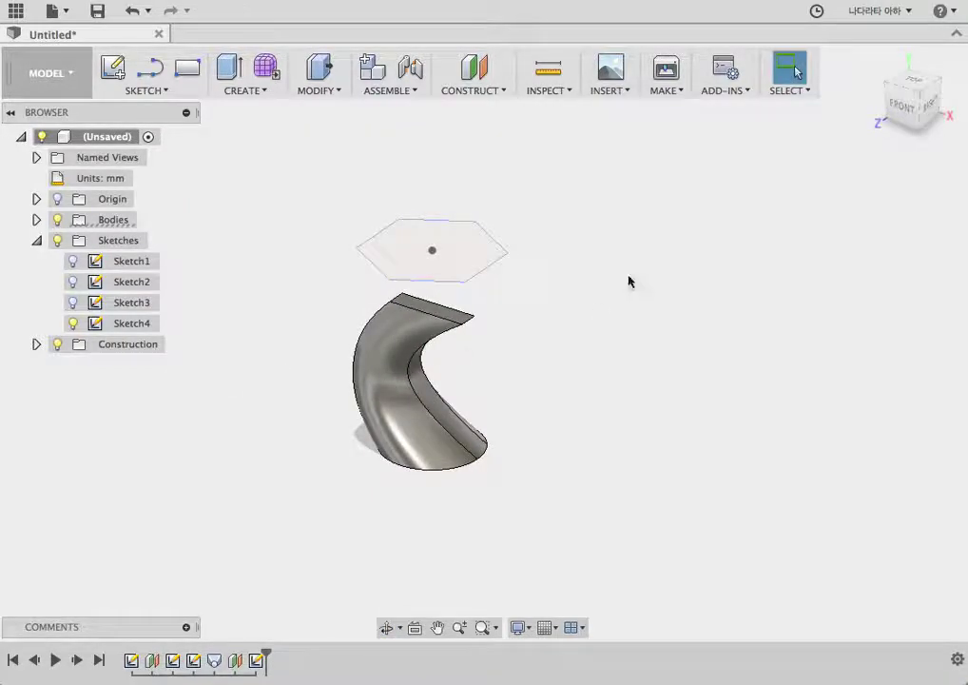
left_click_drag(562, 199, 452, 258)
Step: Start Move/Copy on the selected hexagon sketch with its pivot set at the hexagon's centre
right_click(478, 265)
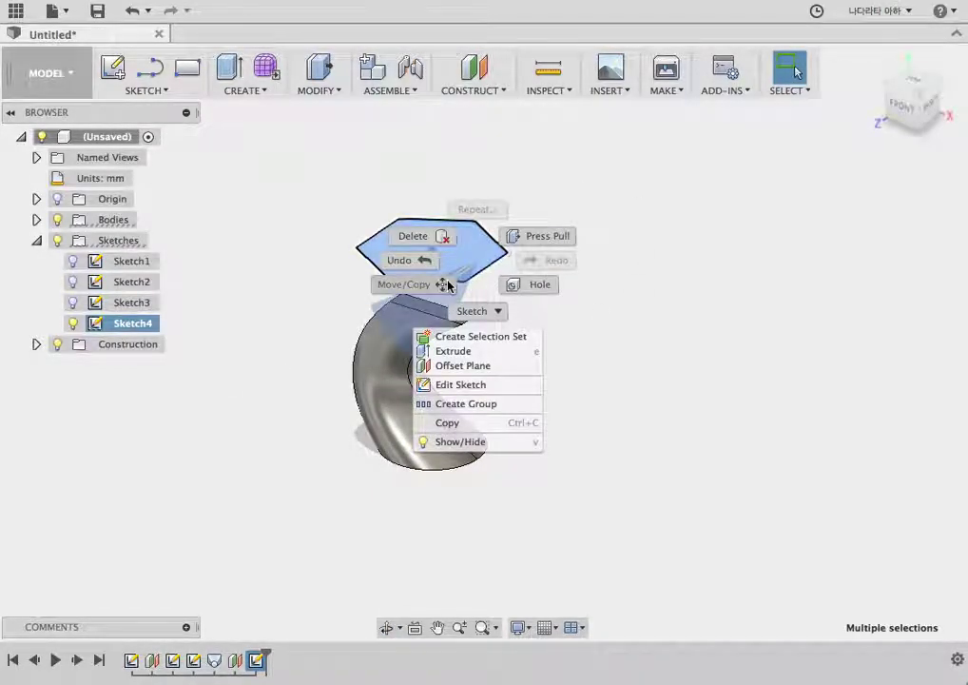
left_click(448, 285)
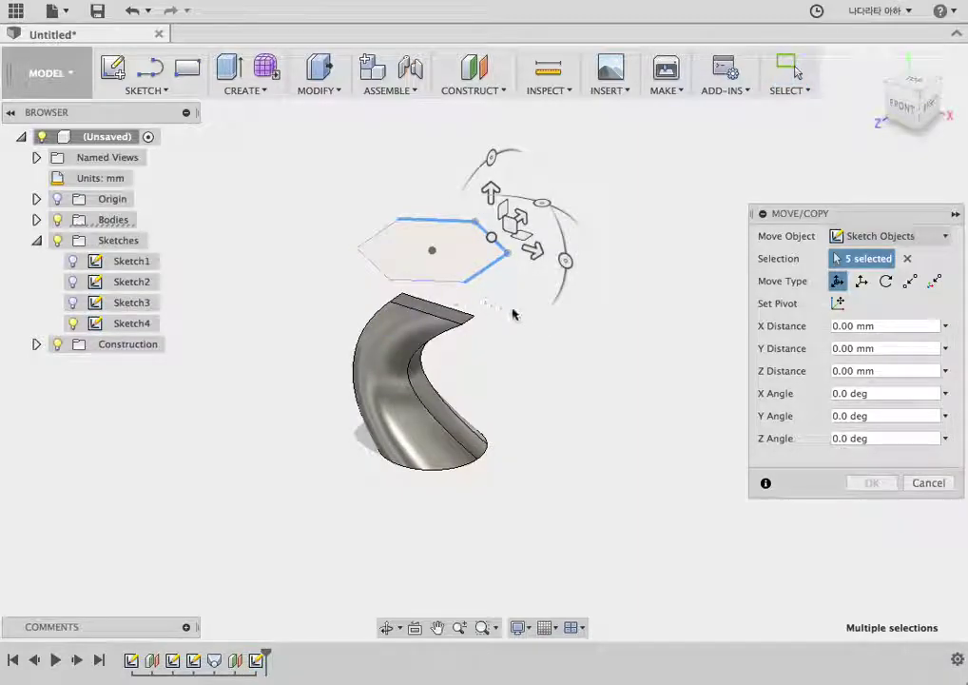
left_click(838, 304)
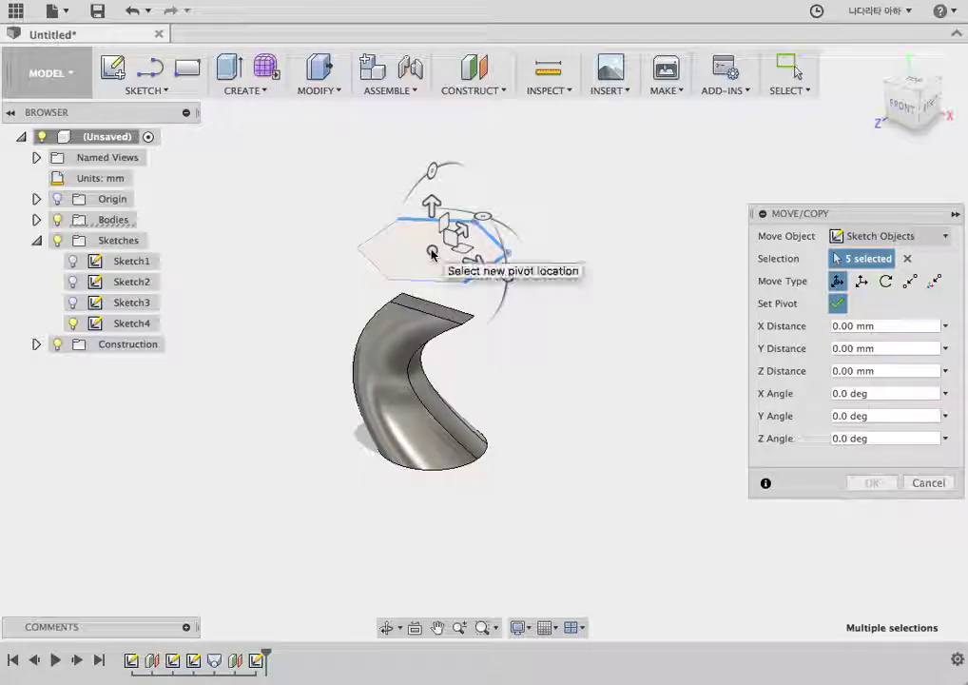
left_click(432, 251)
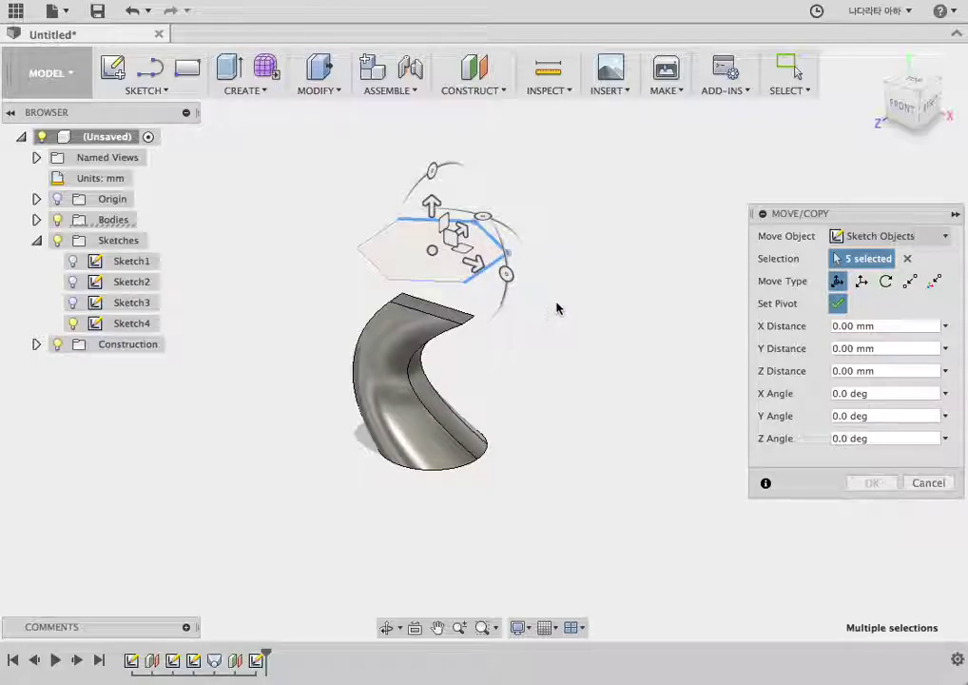
left_click(836, 304)
mouse_move(665, 243)
middle_mouse_down("shift")
mouse_move(654, 320)
mouse_move(569, 279)
mouse_move(640, 268)
mouse_move(715, 239)
mouse_move(684, 289)
mouse_move(611, 290)
mouse_move(620, 233)
mouse_move(624, 250)
middle_mouse_up("shift")
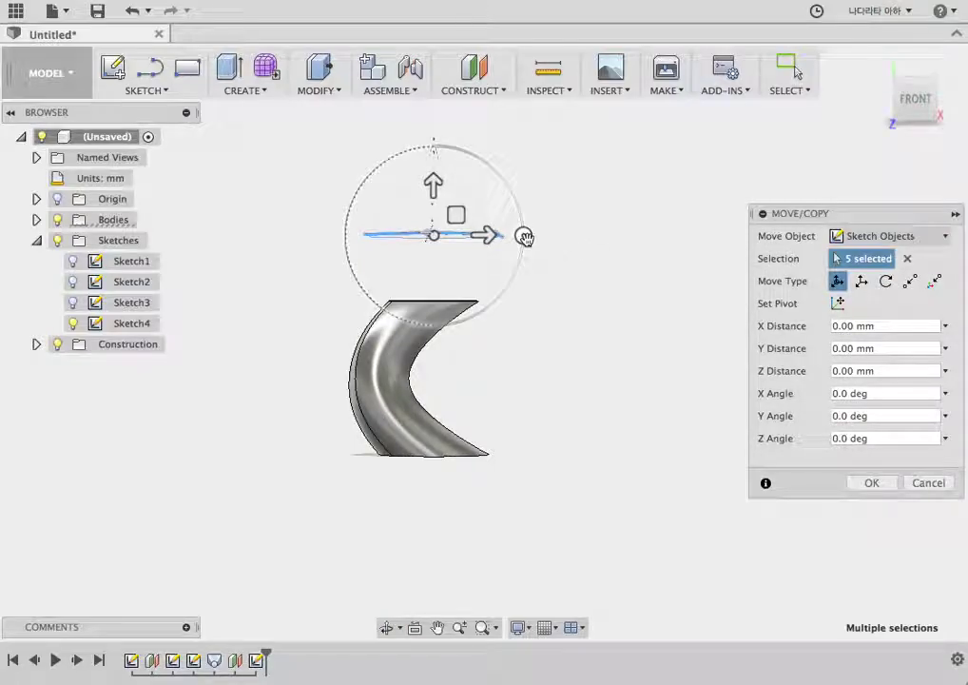
mouse_move(524, 237)
left_mouse_down()
mouse_move(501, 297)
mouse_move(530, 242)
left_mouse_up()
mouse_move(601, 195)
middle_mouse_down("shift")
mouse_move(616, 218)
mouse_move(588, 246)
middle_mouse_up("shift")
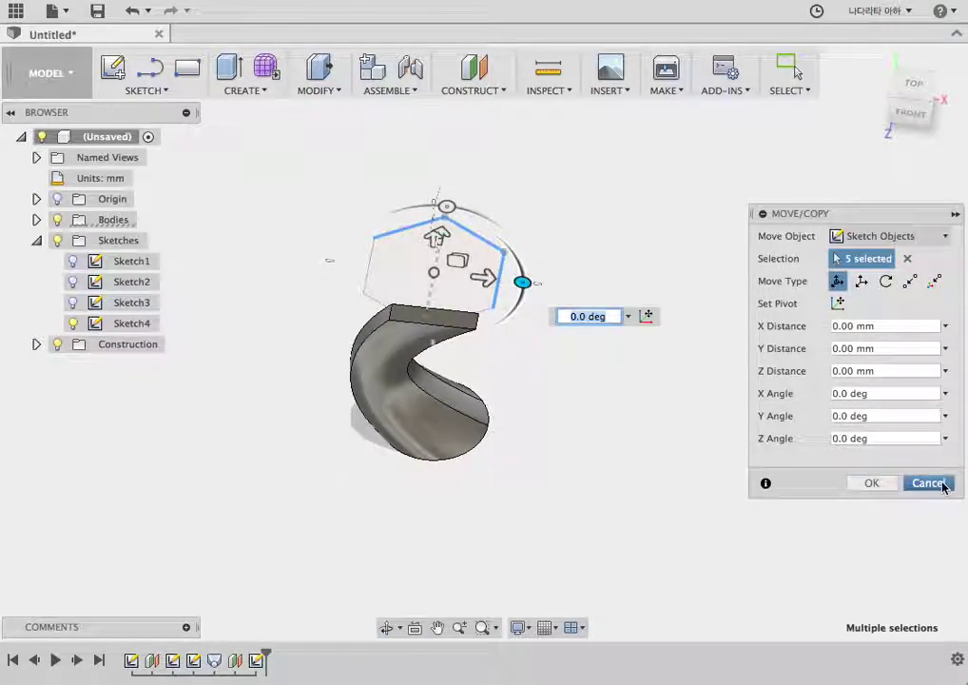
Step: Add the remaining hexagon edges to the selection and place the pivot at the hexagon's centre
left_click(475, 316)
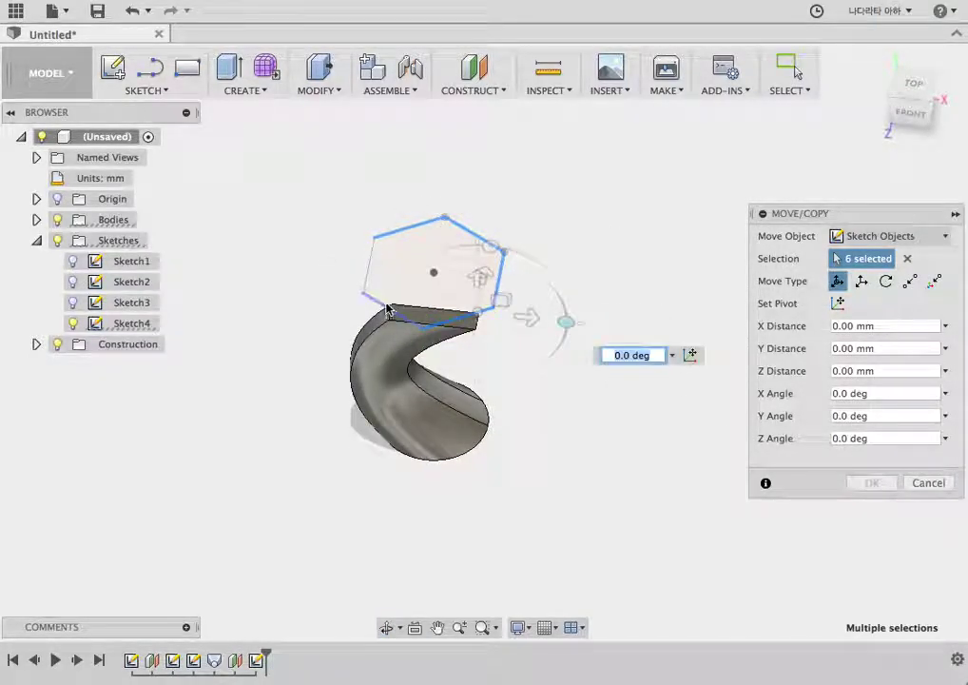
left_click(370, 269)
left_click(426, 304)
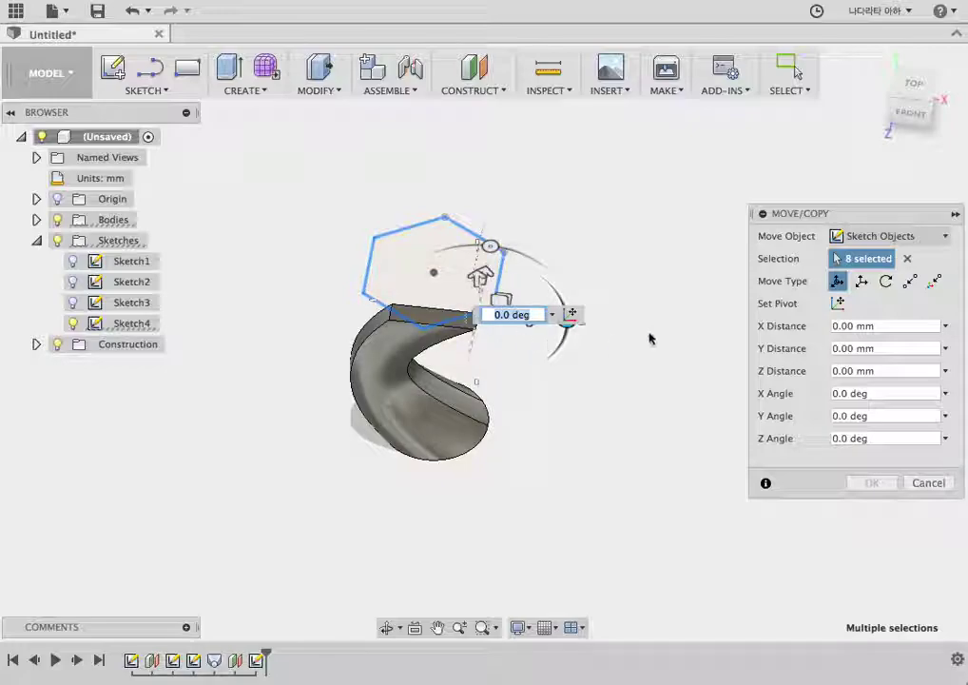
middle_click_drag(649, 337, 662, 264, "shift")
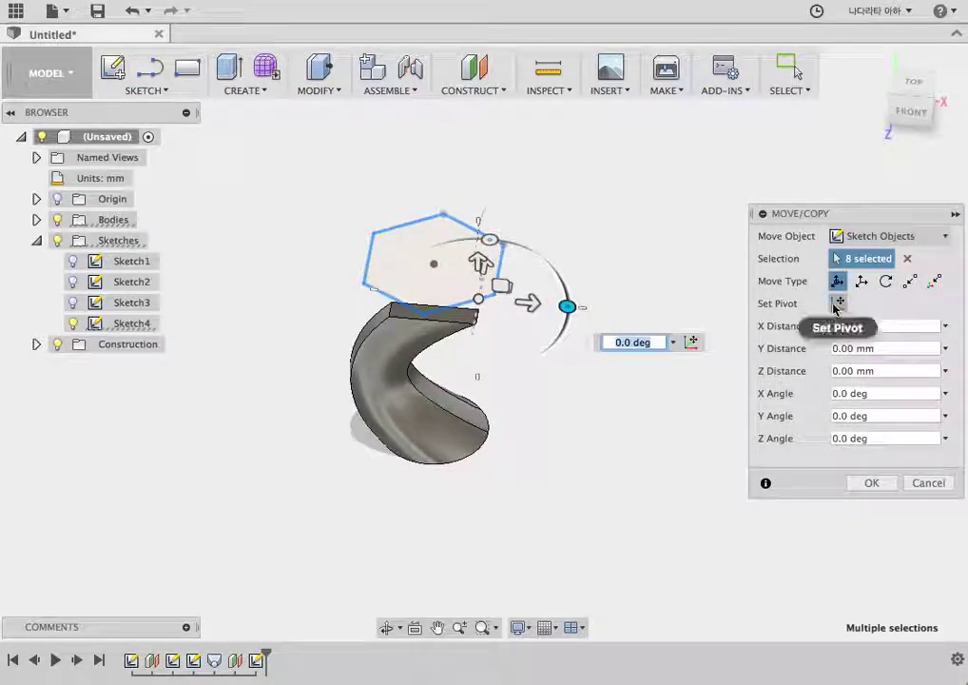
left_click(837, 304)
left_click_drag(479, 300, 434, 264)
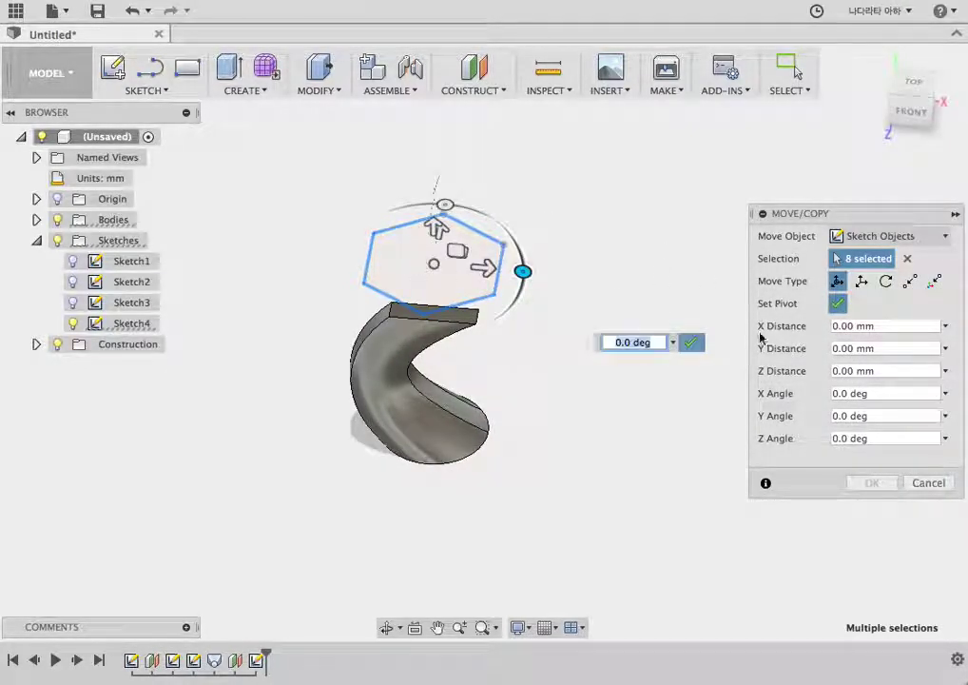
left_click(842, 310)
middle_click_drag(631, 382, 647, 319, "shift")
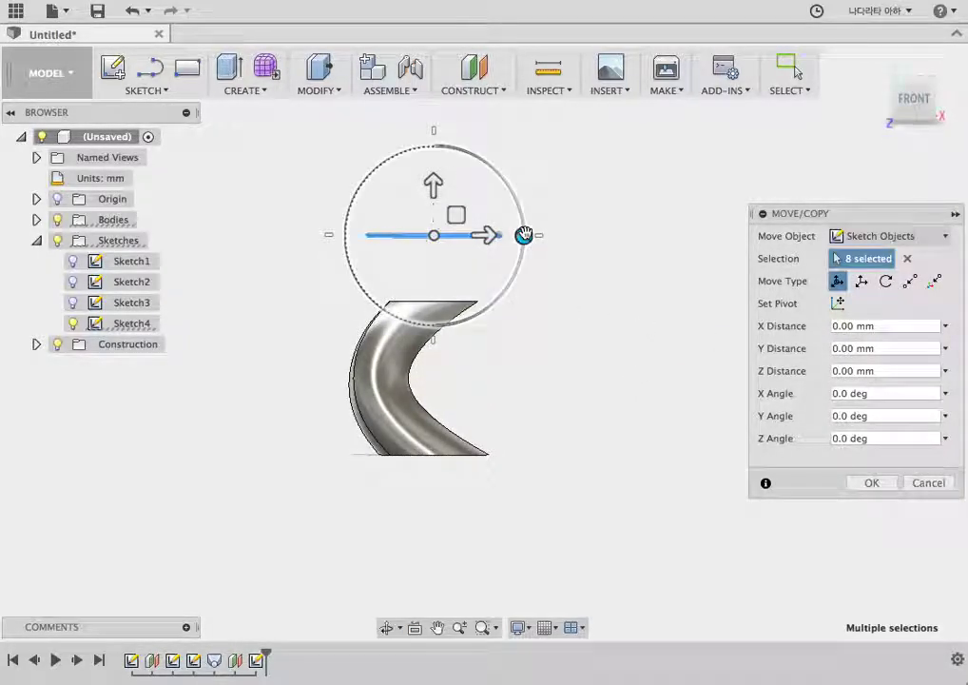
Step: Rotate the hexagon 60° about Y, shift it -20 mm along Z, and apply
left_click_drag(523, 236, 488, 318)
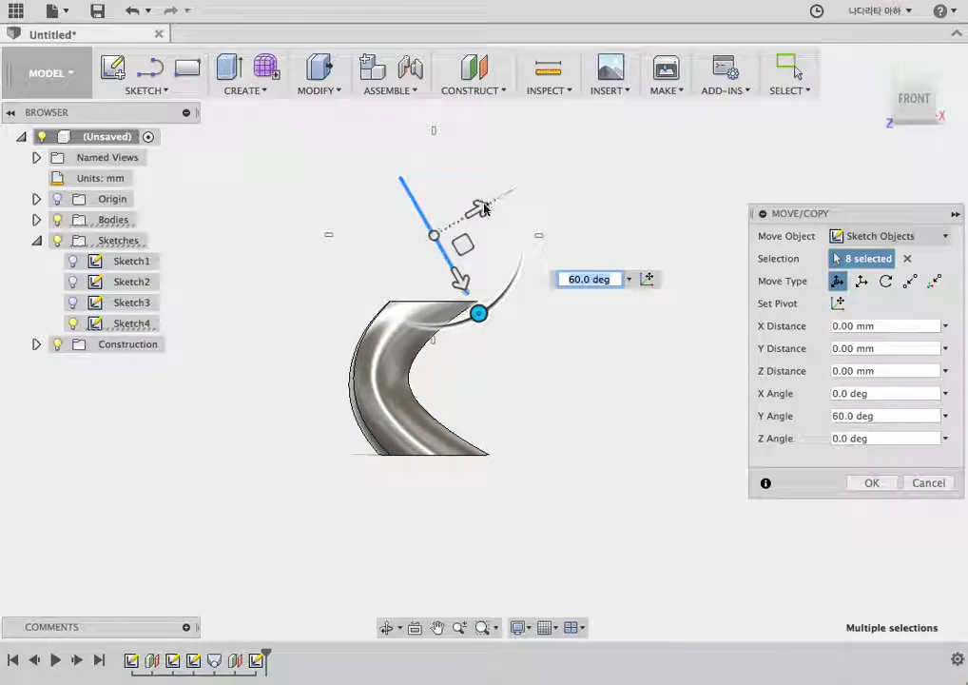
mouse_move(487, 207)
left_mouse_down()
mouse_move(589, 179)
mouse_move(588, 224)
left_mouse_up()
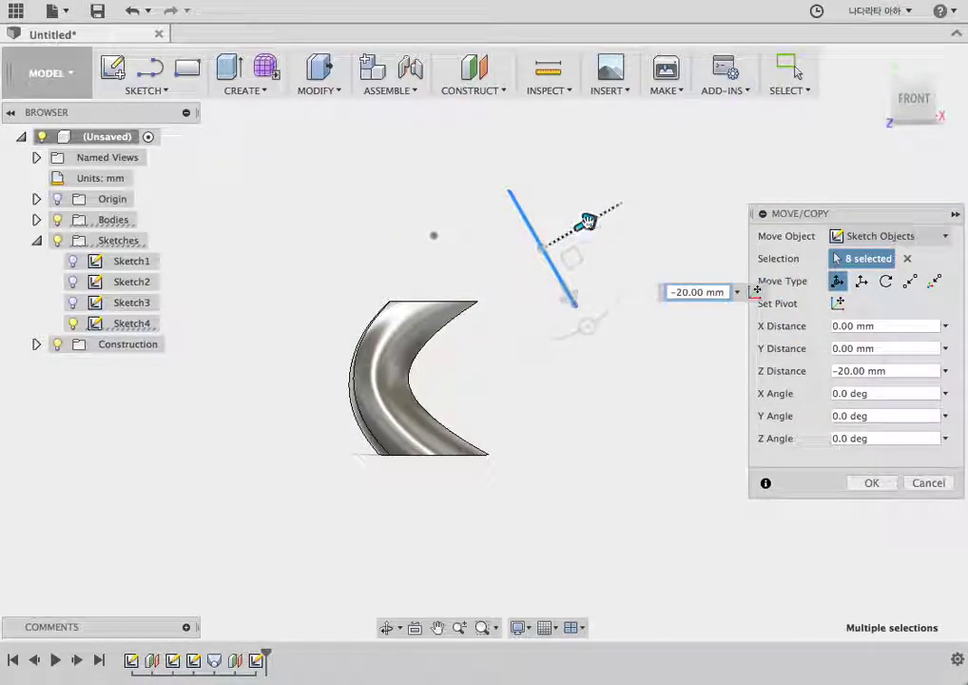
left_click(868, 483)
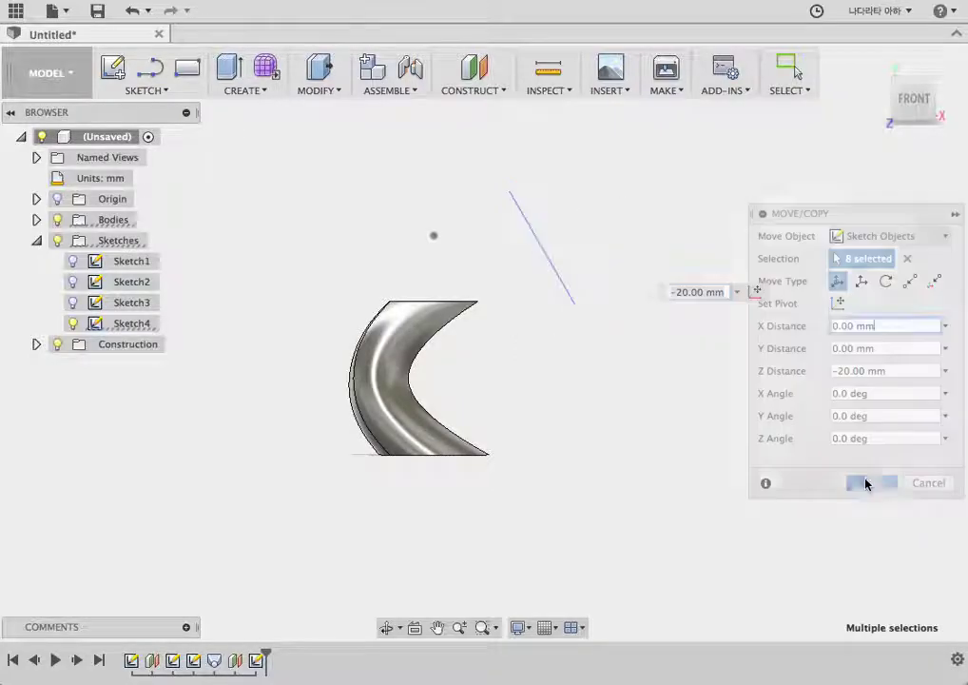
mouse_move(809, 428)
middle_mouse_down("shift")
mouse_move(646, 423)
mouse_move(603, 453)
mouse_move(642, 443)
middle_mouse_up("shift")
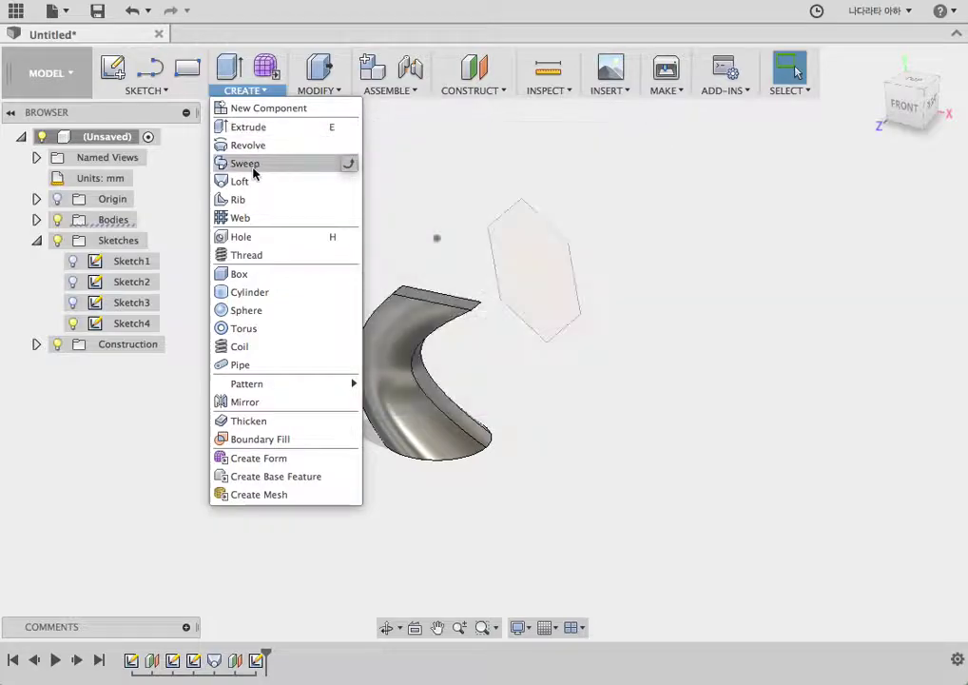
Step: Join a loft from the solid's rectangular top face up to the 60°-tilted hexagon
left_click(251, 181)
middle_click_drag(462, 278, 446, 304, "shift")
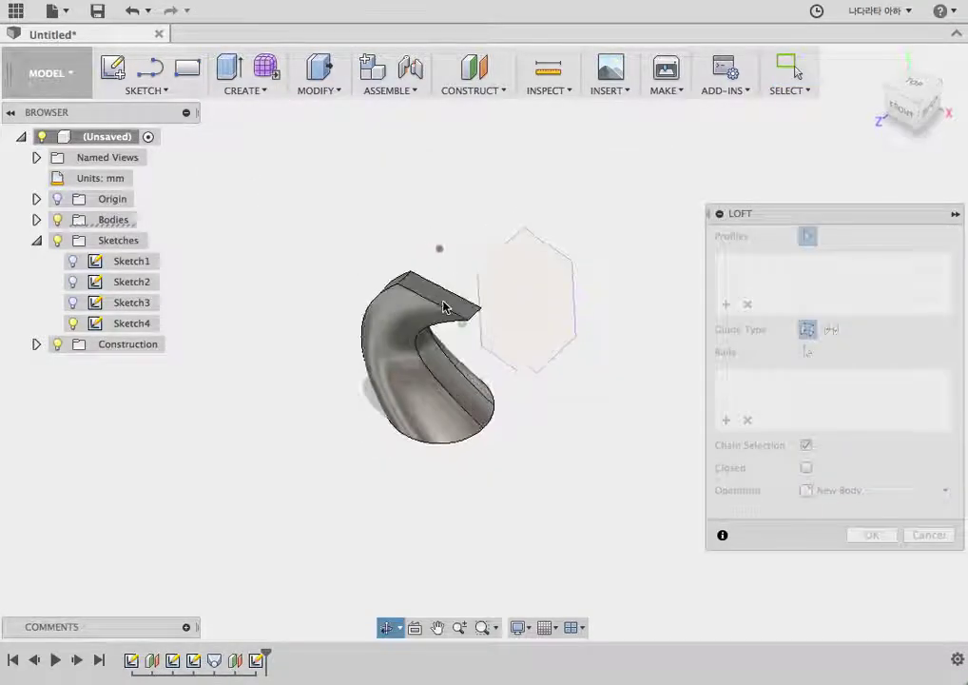
left_click(474, 316)
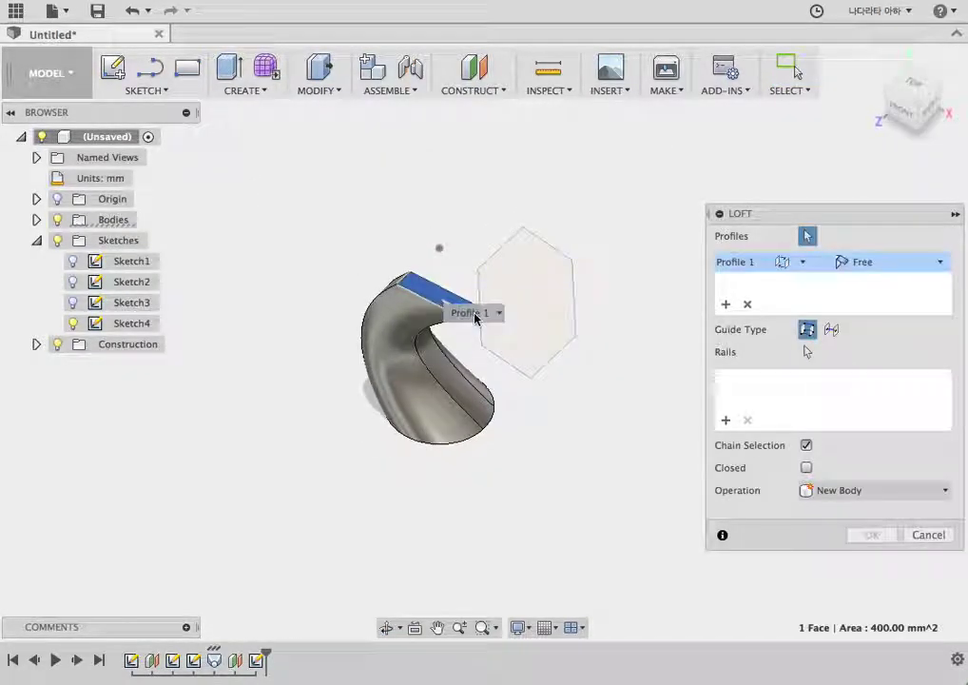
left_click(540, 326)
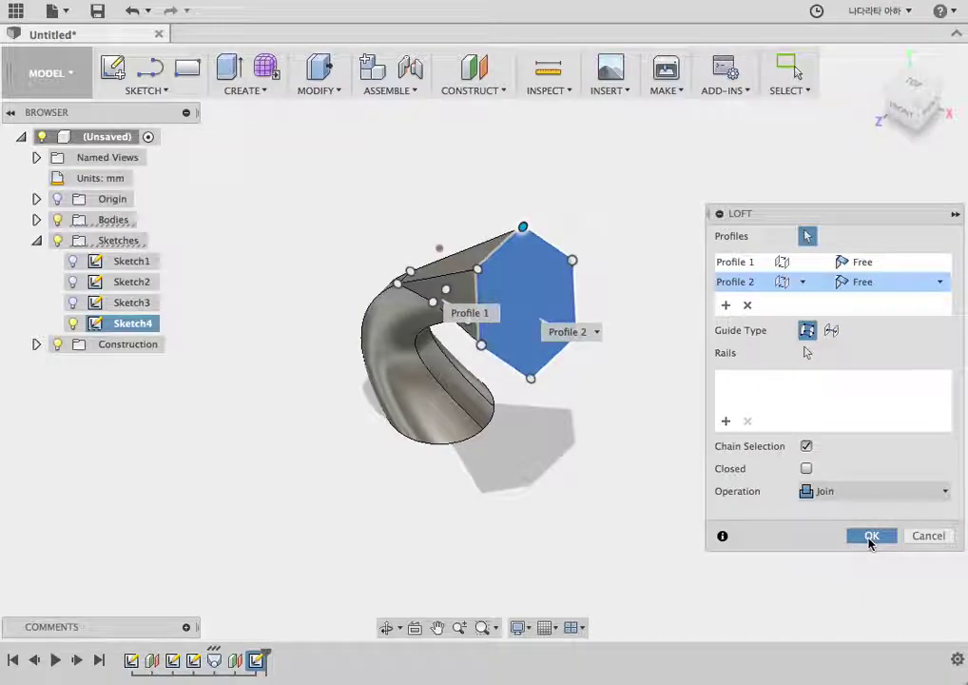
left_click(870, 536)
mouse_move(564, 426)
middle_mouse_down("shift")
mouse_move(625, 354)
mouse_move(693, 309)
mouse_move(773, 395)
mouse_move(673, 384)
mouse_move(596, 331)
mouse_move(594, 237)
mouse_move(586, 300)
middle_mouse_up("shift")
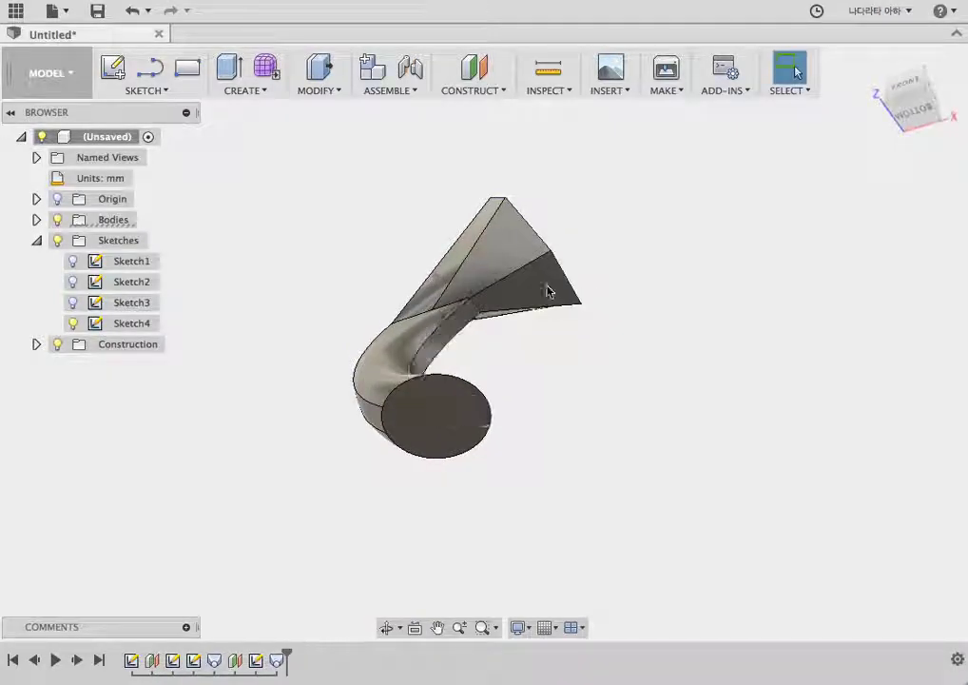
Step: Delete Loft3 and then Loft1 from the timeline, confirming the referenced-feature warning
middle_click_drag(705, 379, 723, 440, "shift")
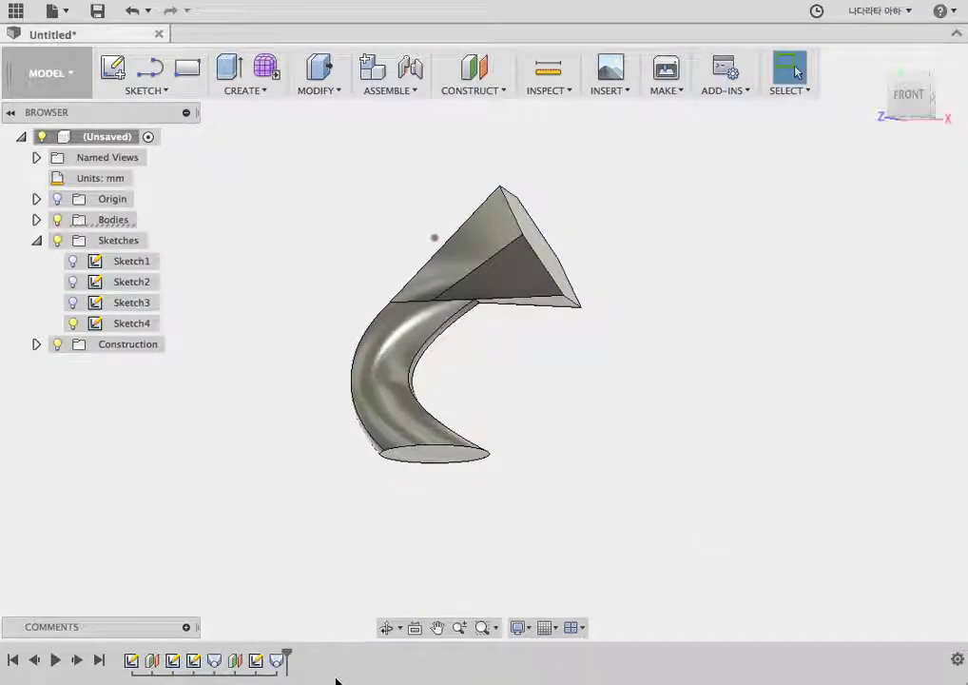
right_click(275, 657)
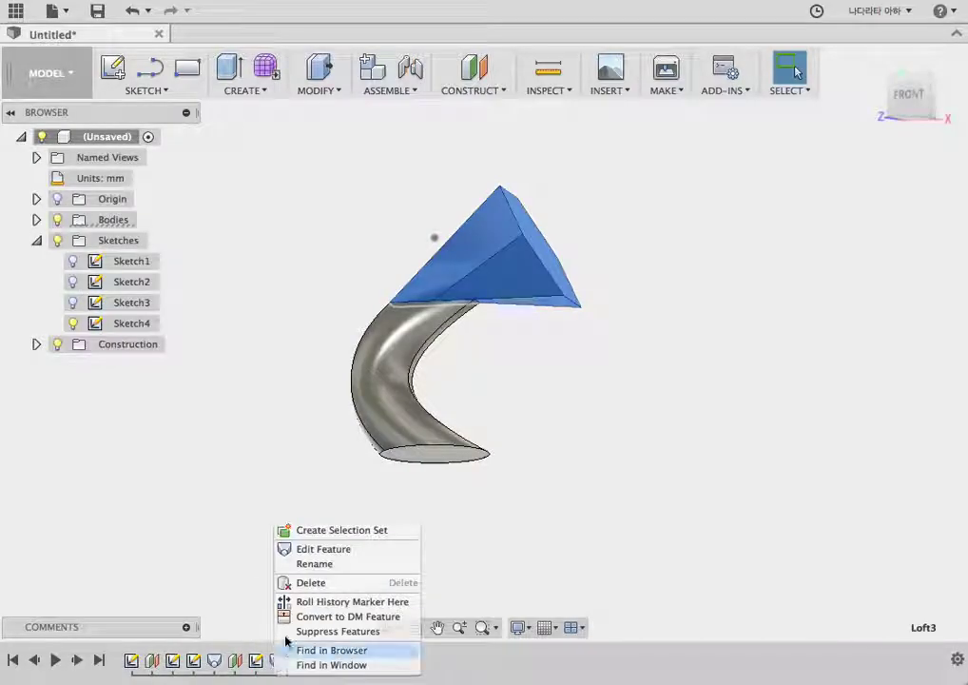
left_click(303, 580)
right_click(215, 663)
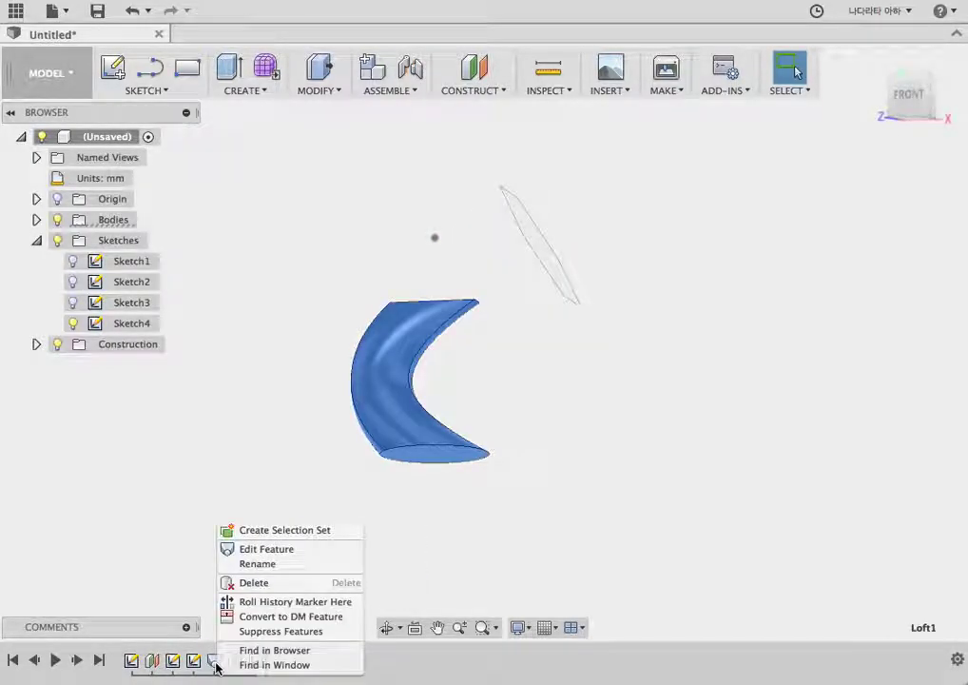
left_click(253, 583)
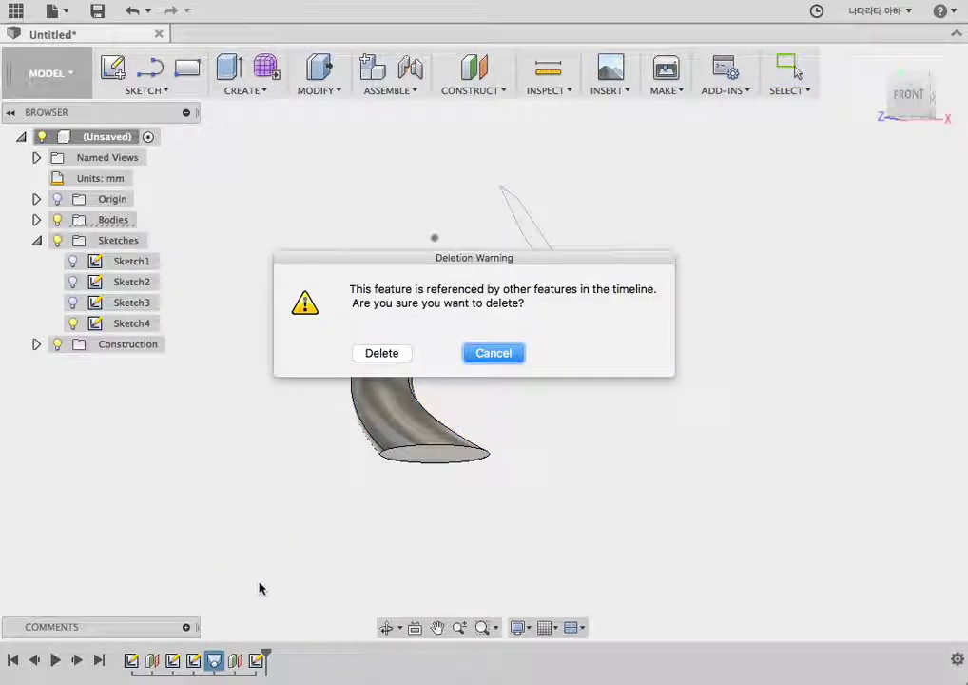
left_click(381, 353)
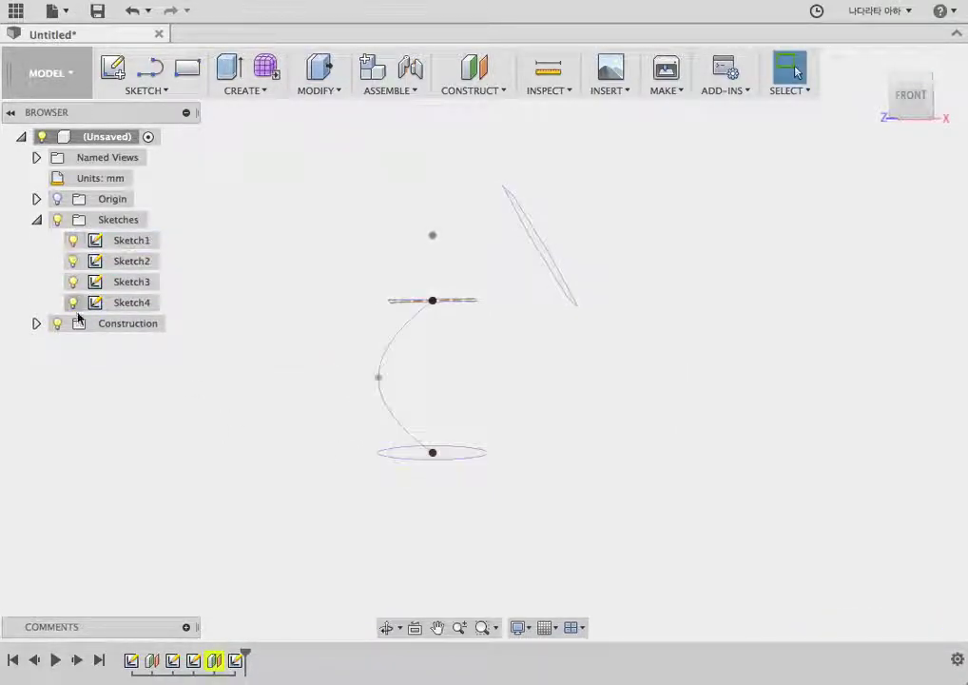
mouse_move(245, 426)
middle_mouse_down("shift")
mouse_move(313, 399)
mouse_move(292, 414)
middle_mouse_up("shift")
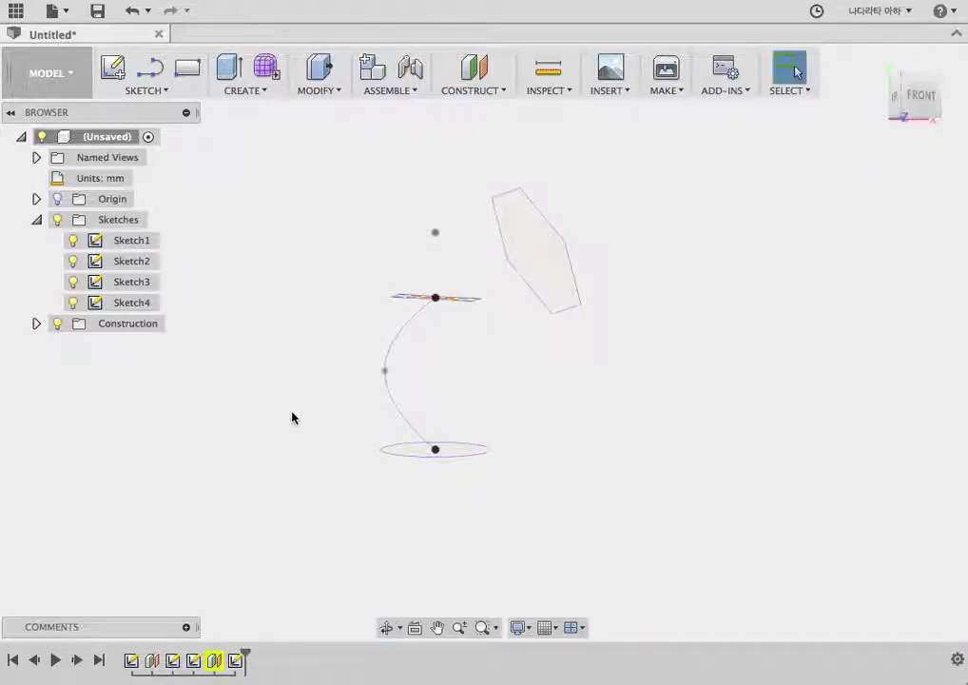
Step: Loft a new body through the circle, rectangle and tilted hexagon as Profiles 1–3
left_click(250, 93)
left_click(245, 182)
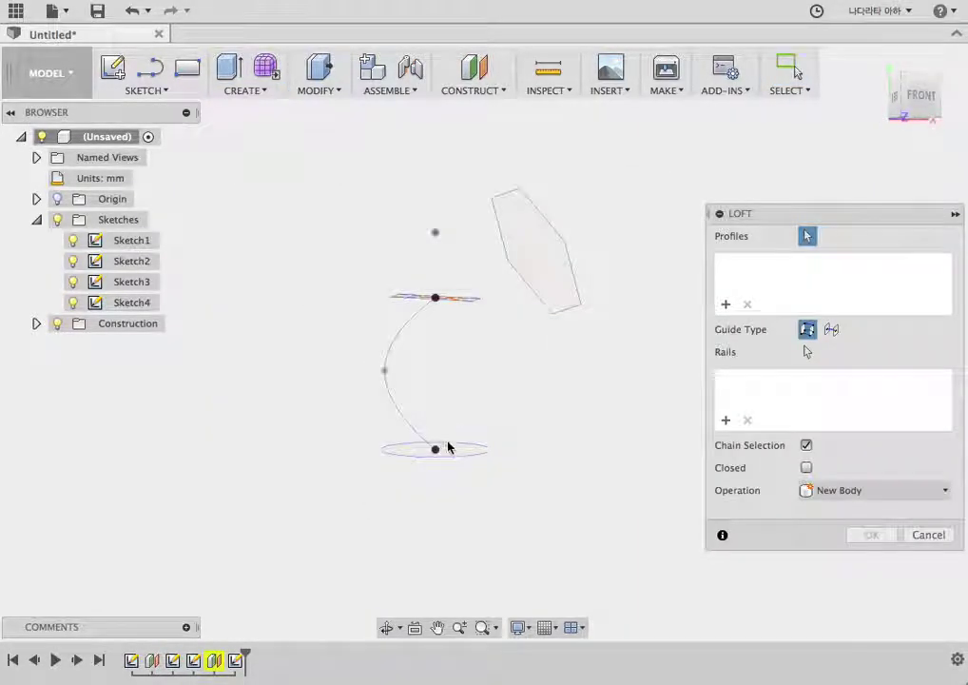
left_click(466, 453)
middle_click_drag(476, 379, 445, 454, "shift")
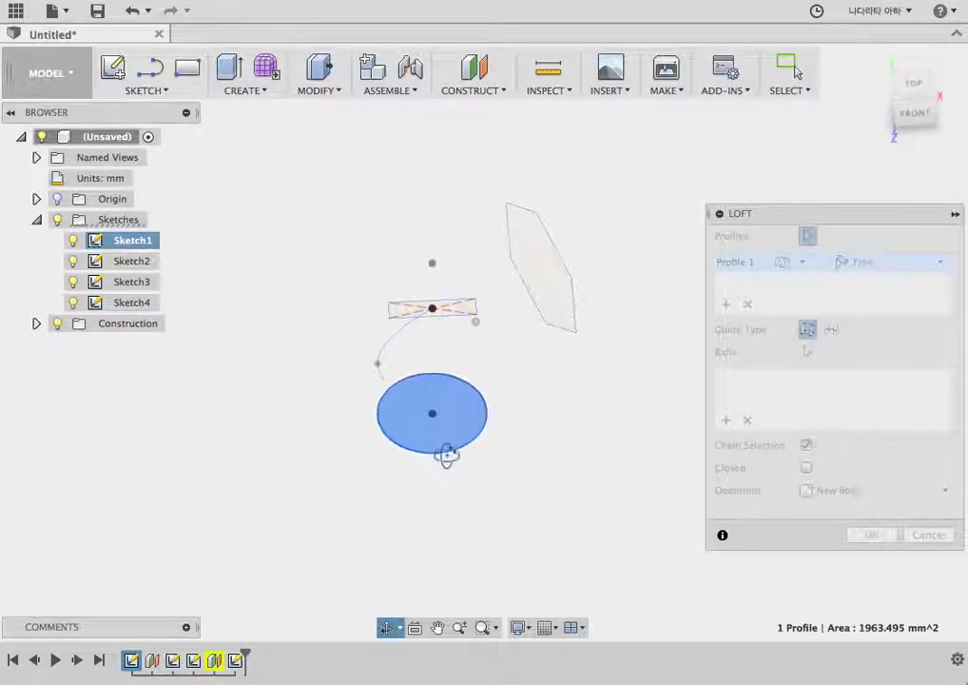
left_click(465, 312)
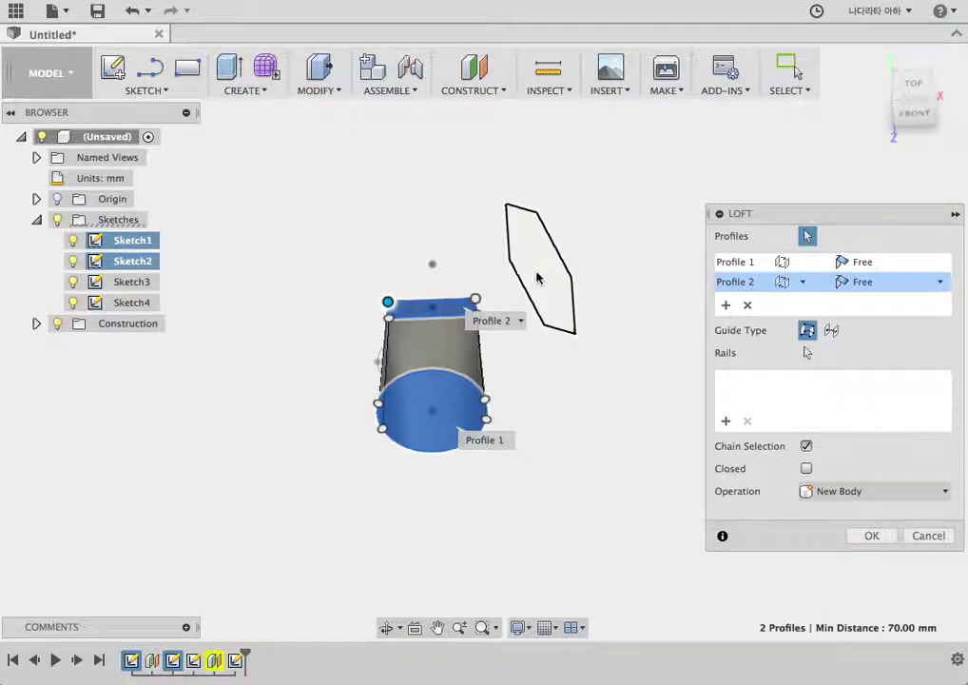
left_click(537, 277)
mouse_move(537, 278)
middle_mouse_down("shift")
mouse_move(566, 325)
mouse_move(510, 330)
mouse_move(643, 261)
mouse_move(583, 326)
mouse_move(525, 277)
middle_mouse_up("shift")
left_click(851, 556)
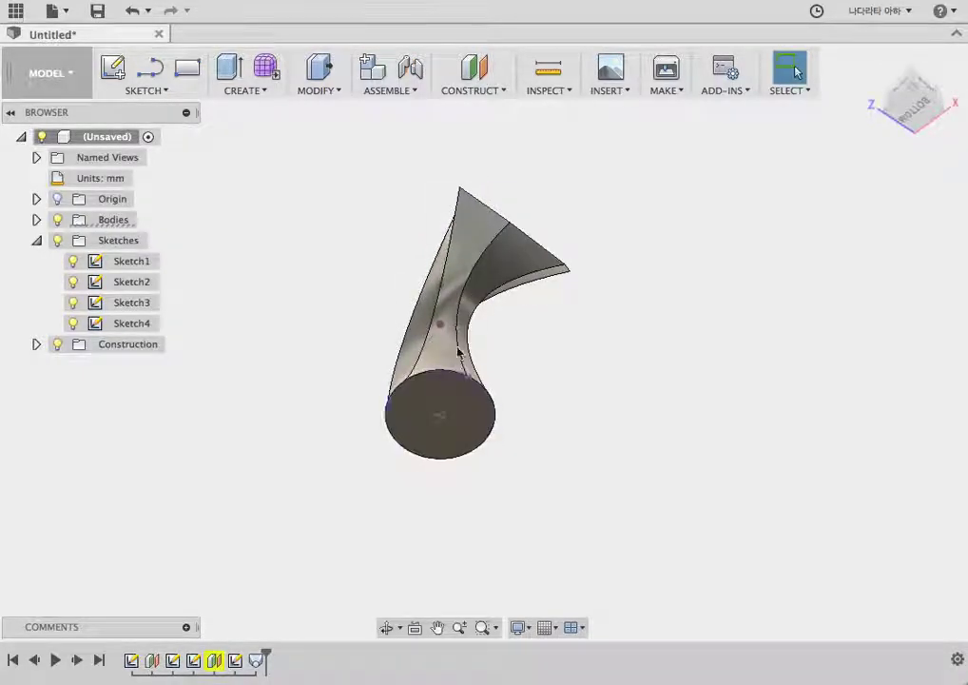
mouse_move(610, 480)
middle_mouse_down("shift")
mouse_move(681, 562)
mouse_move(633, 488)
mouse_move(600, 508)
mouse_move(583, 395)
mouse_move(711, 471)
mouse_move(698, 454)
mouse_move(667, 468)
middle_mouse_up("shift")
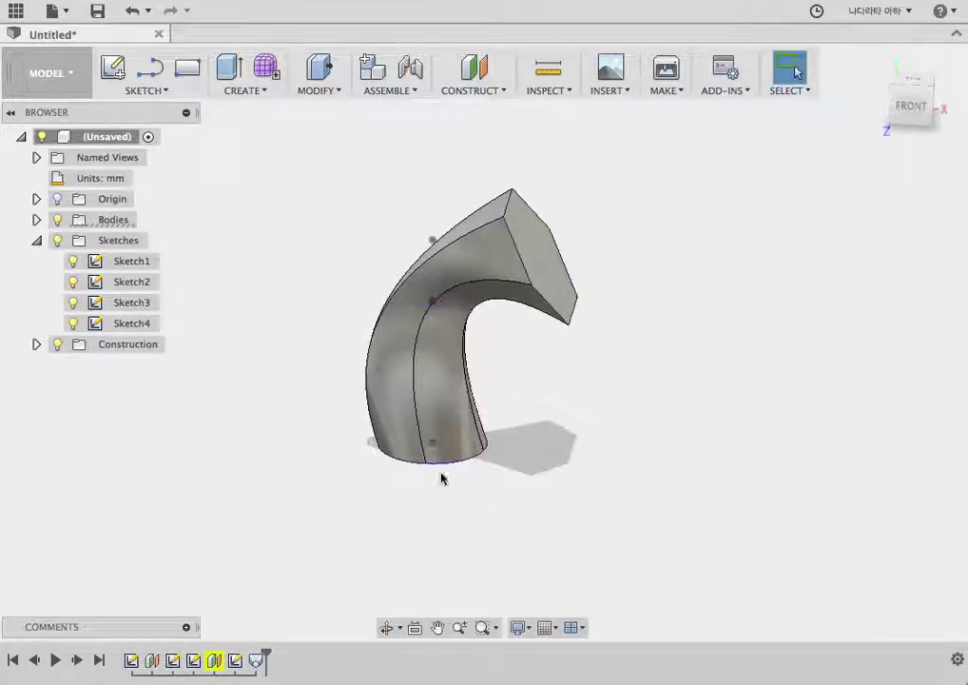
Step: Try the spline as the loft's centerline guide, revert to rails, and reapply the loft
double_click(258, 660)
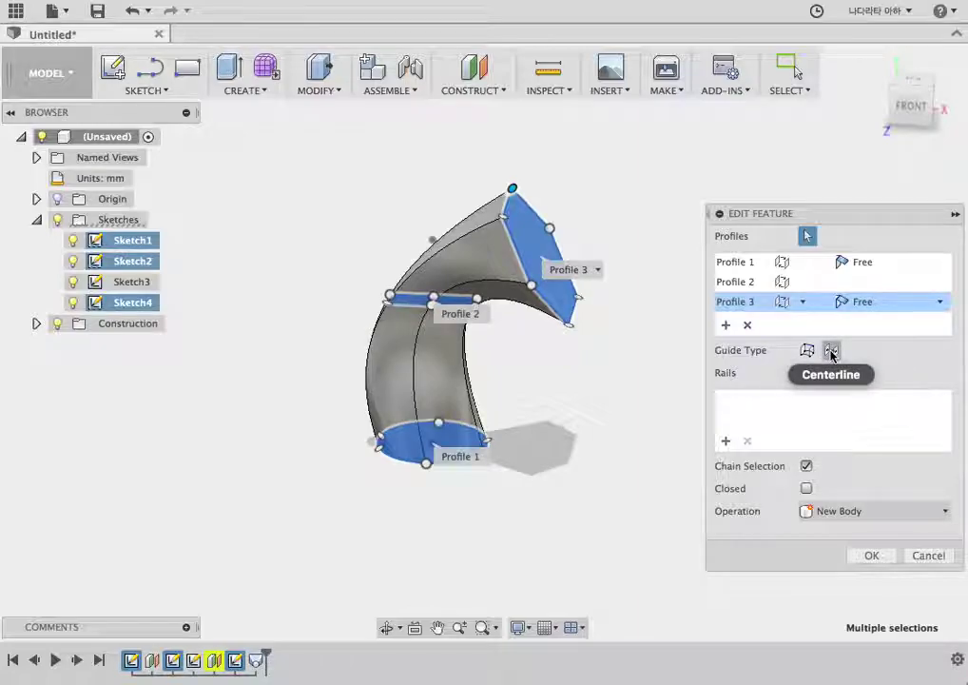
left_click(831, 351)
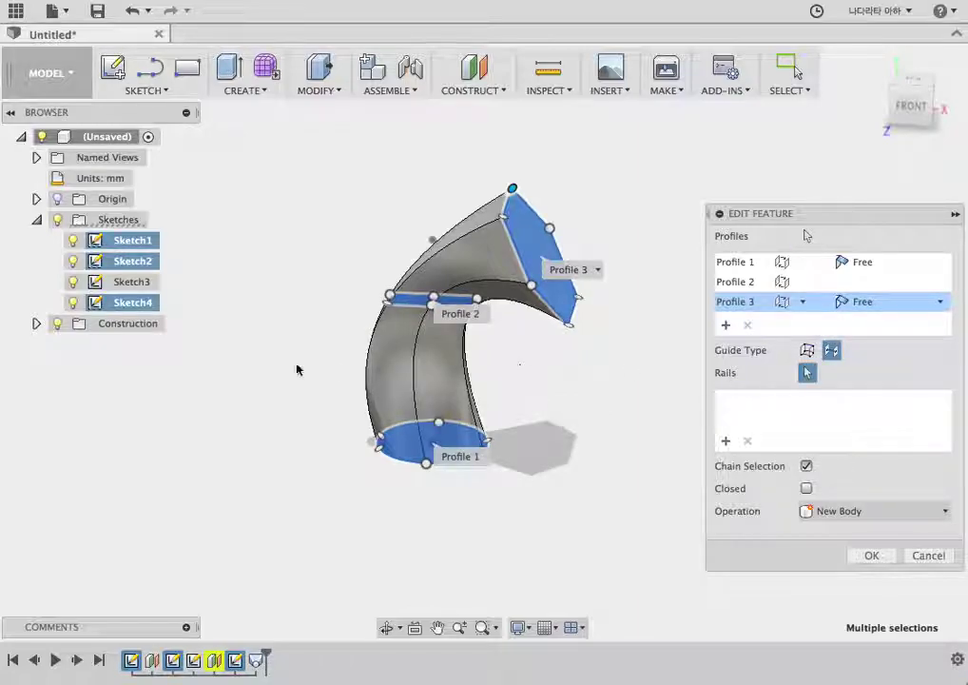
left_click(396, 336)
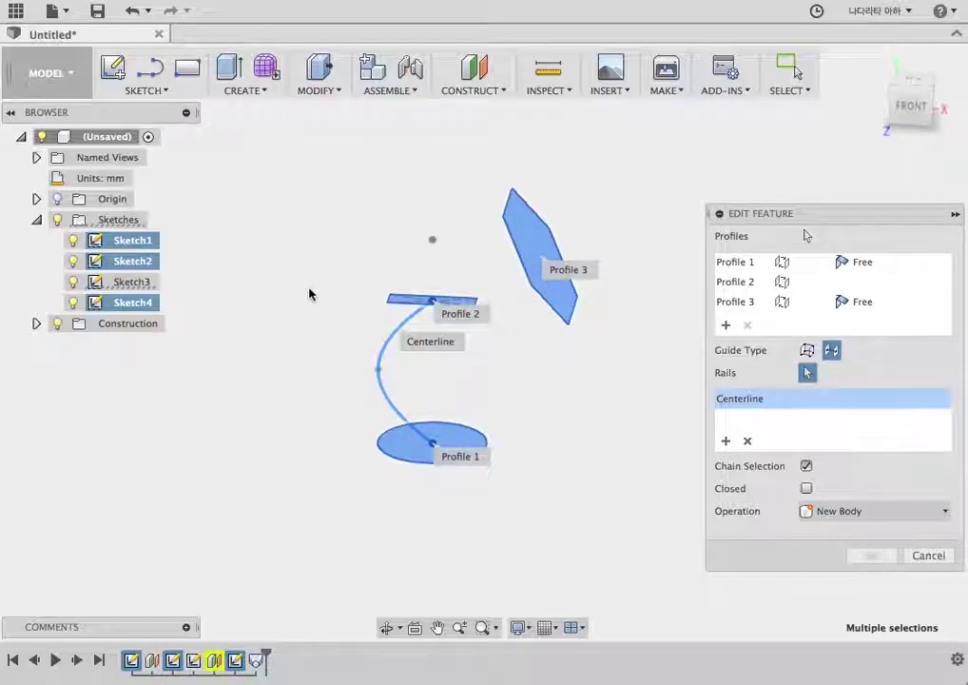
left_click(808, 351)
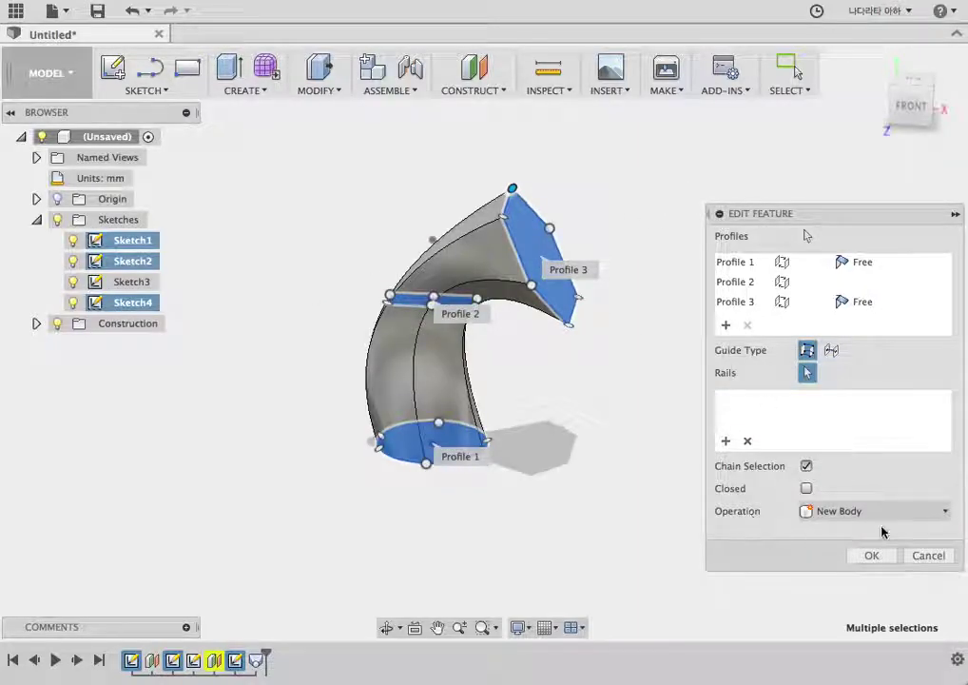
left_click(871, 555)
mouse_move(698, 454)
middle_mouse_down("shift")
mouse_move(620, 248)
mouse_move(600, 402)
mouse_move(498, 469)
mouse_move(454, 454)
mouse_move(604, 440)
mouse_move(611, 430)
mouse_move(512, 412)
mouse_move(499, 476)
mouse_move(555, 403)
mouse_move(523, 477)
middle_mouse_up("shift")
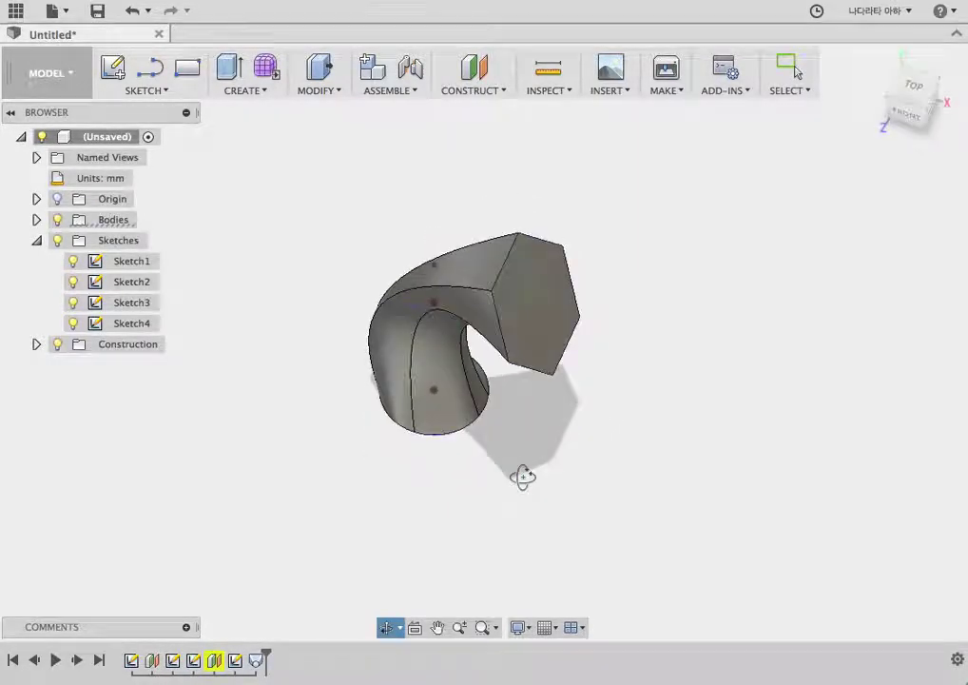
left_click(246, 91)
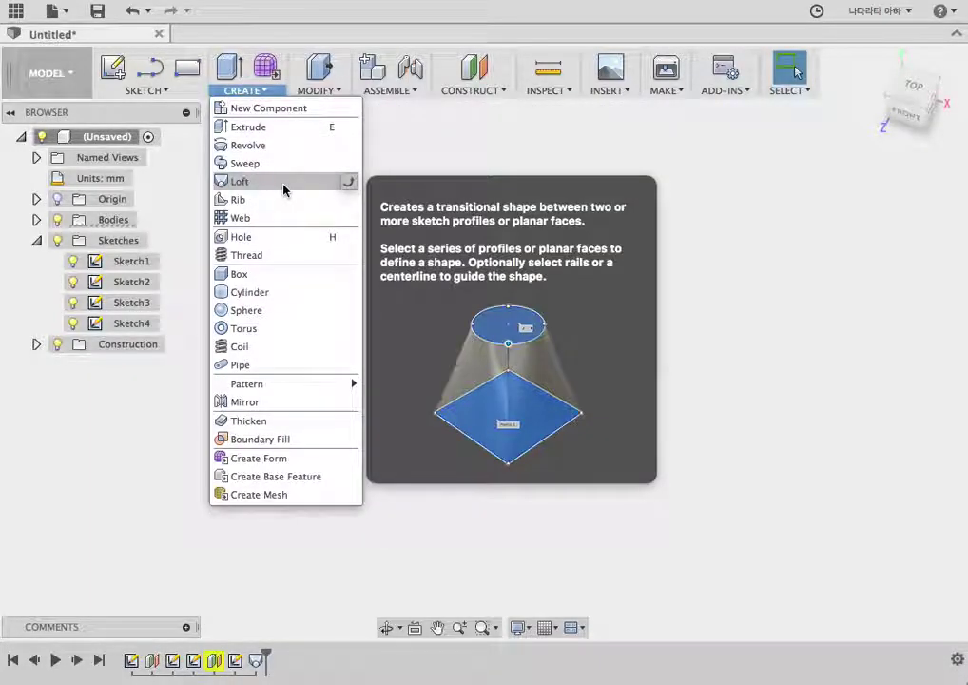